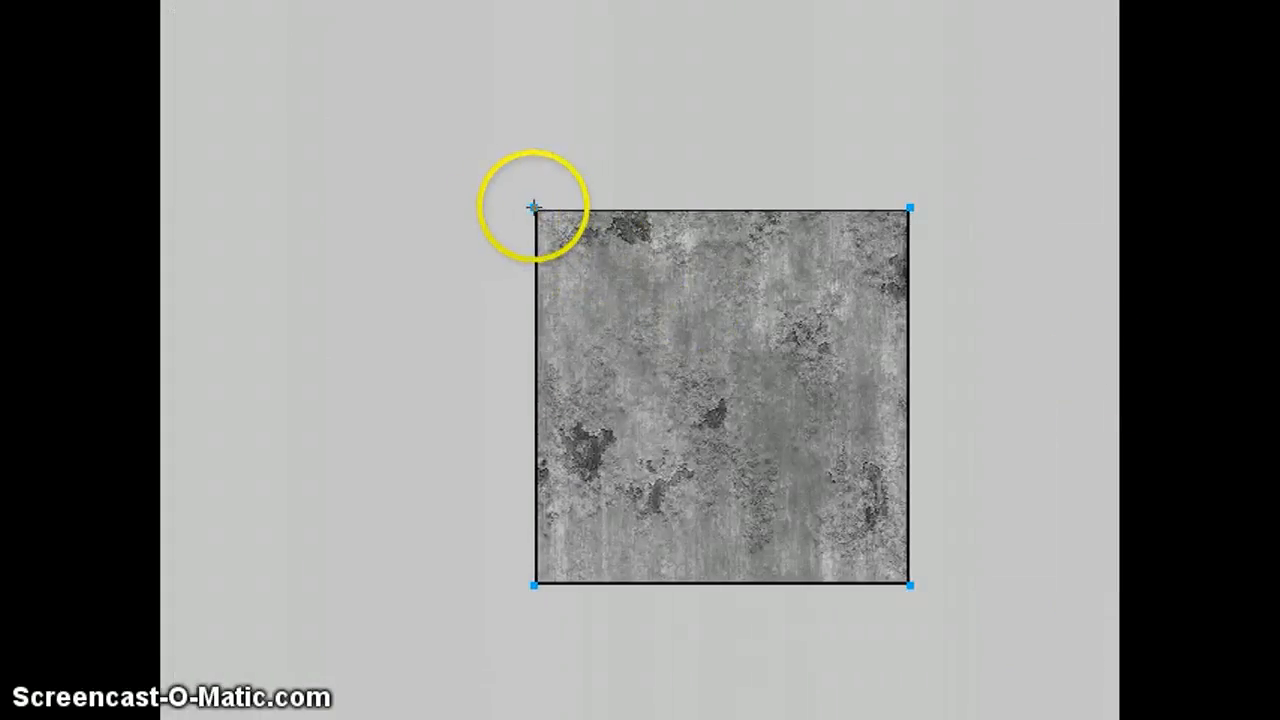
Draw a second rectangle with the grey concrete pattern fill and black stroke so that it covers the whole canvas.
drag(534, 207, 913, 585)
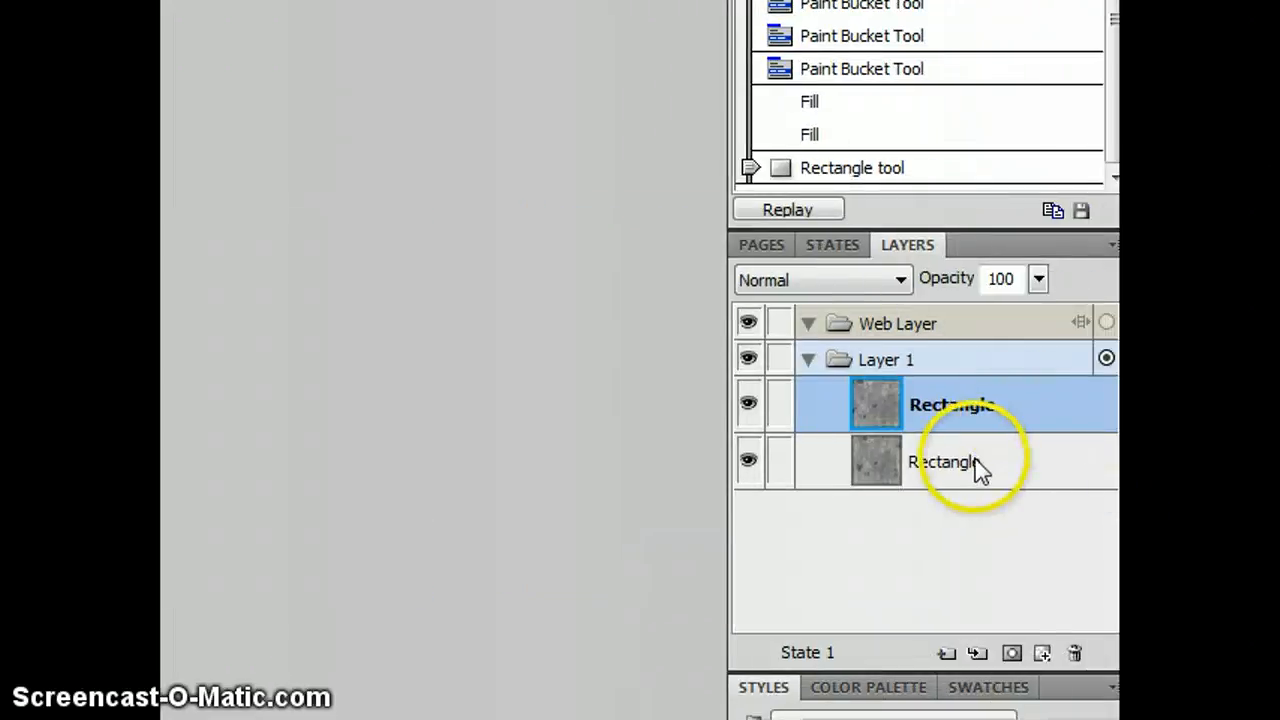
click(974, 461)
click(969, 403)
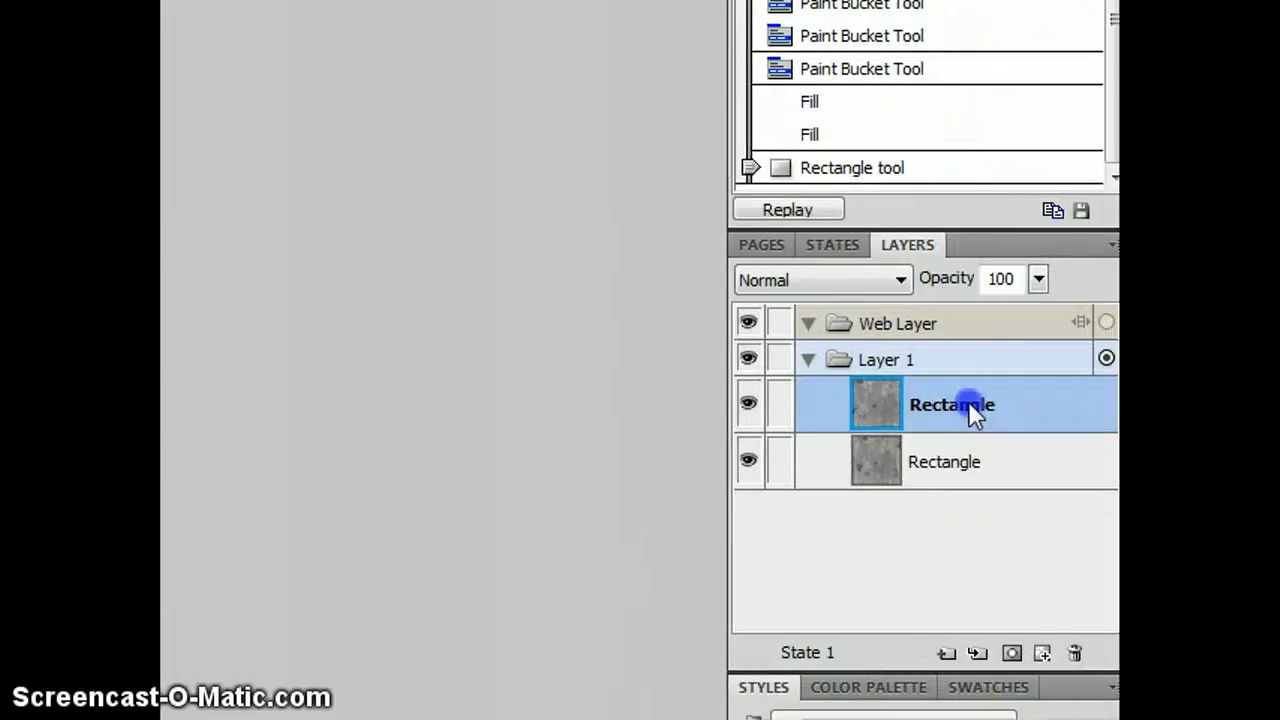
click(965, 458)
click(965, 405)
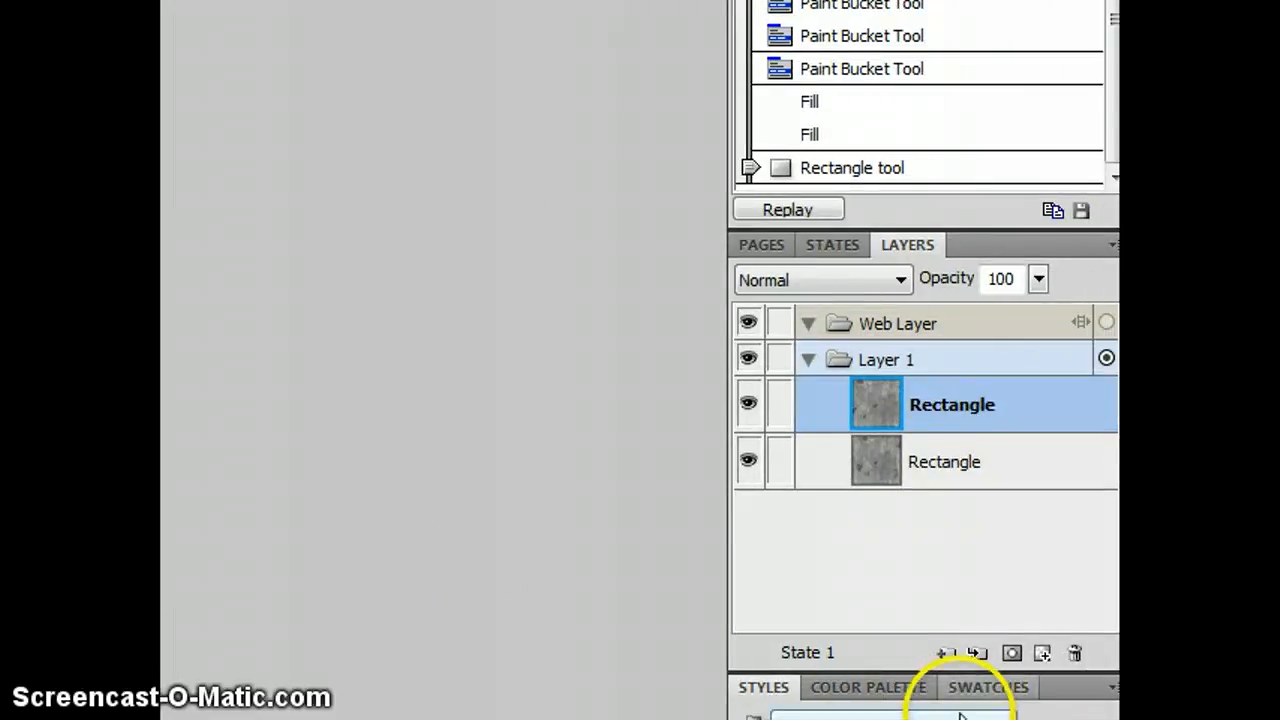
Change the lower rectangle's fill from the concrete pattern to Solid.
click(923, 466)
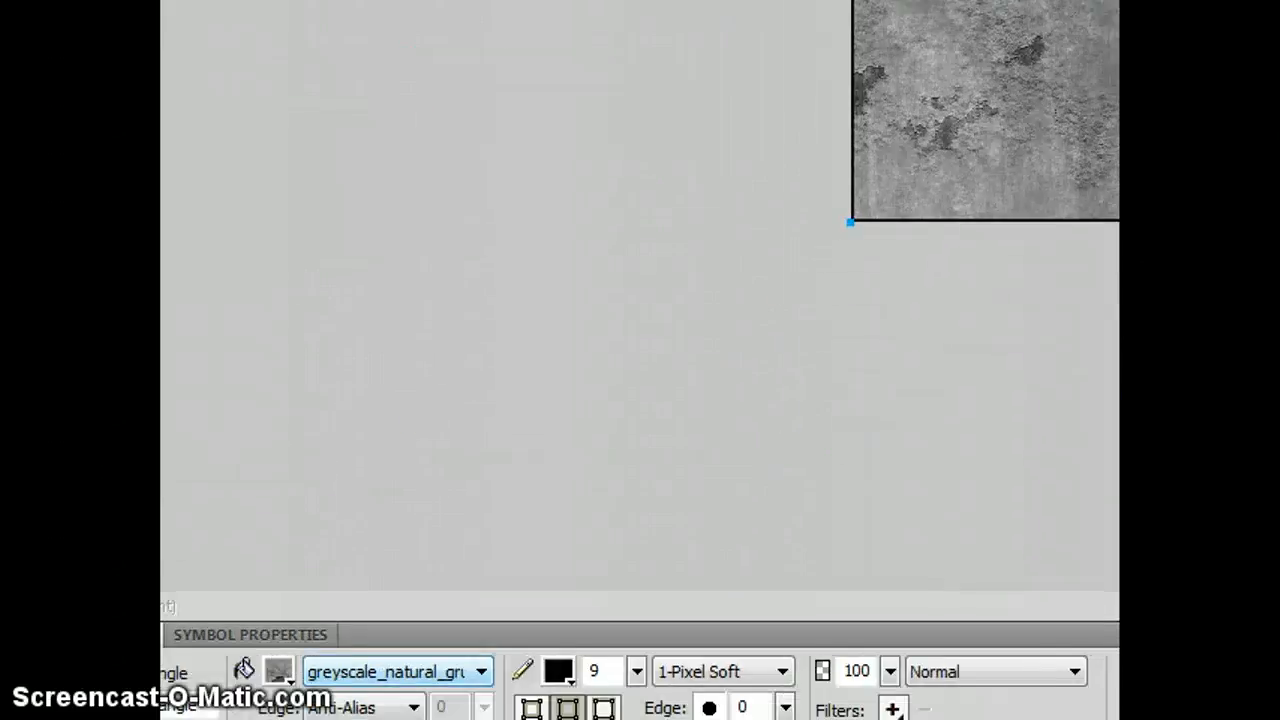
click(459, 671)
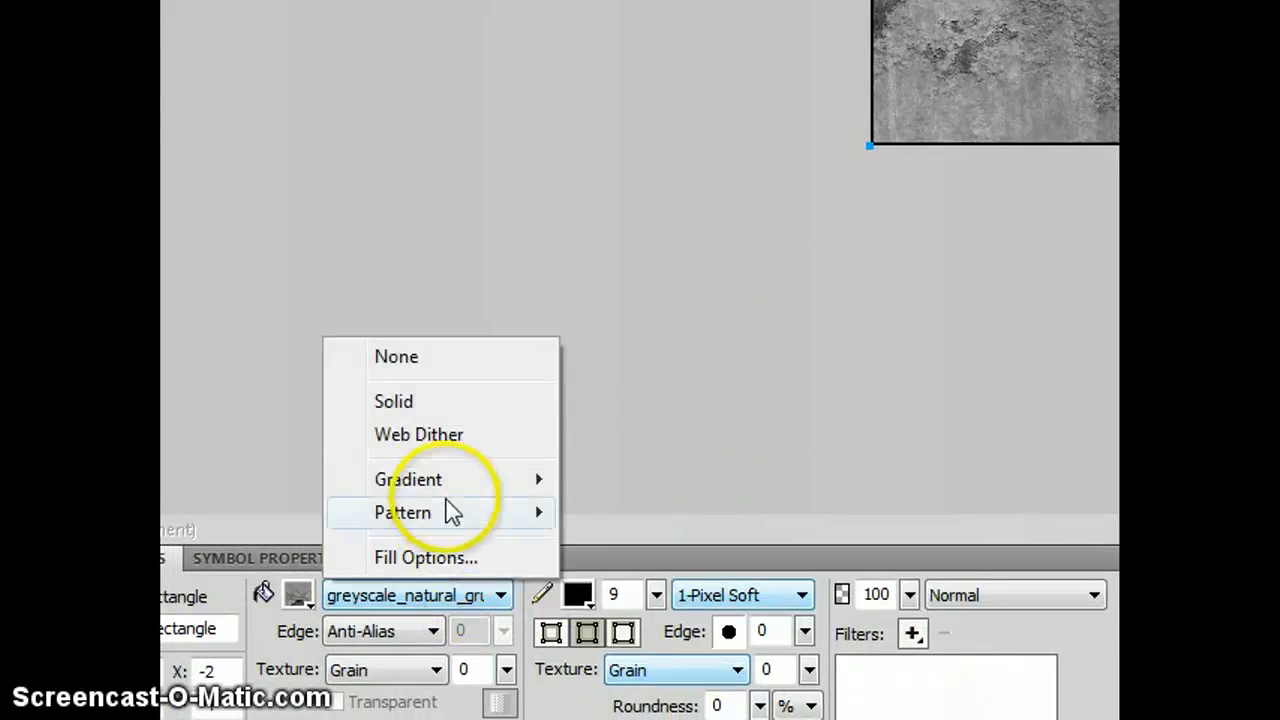
click(424, 404)
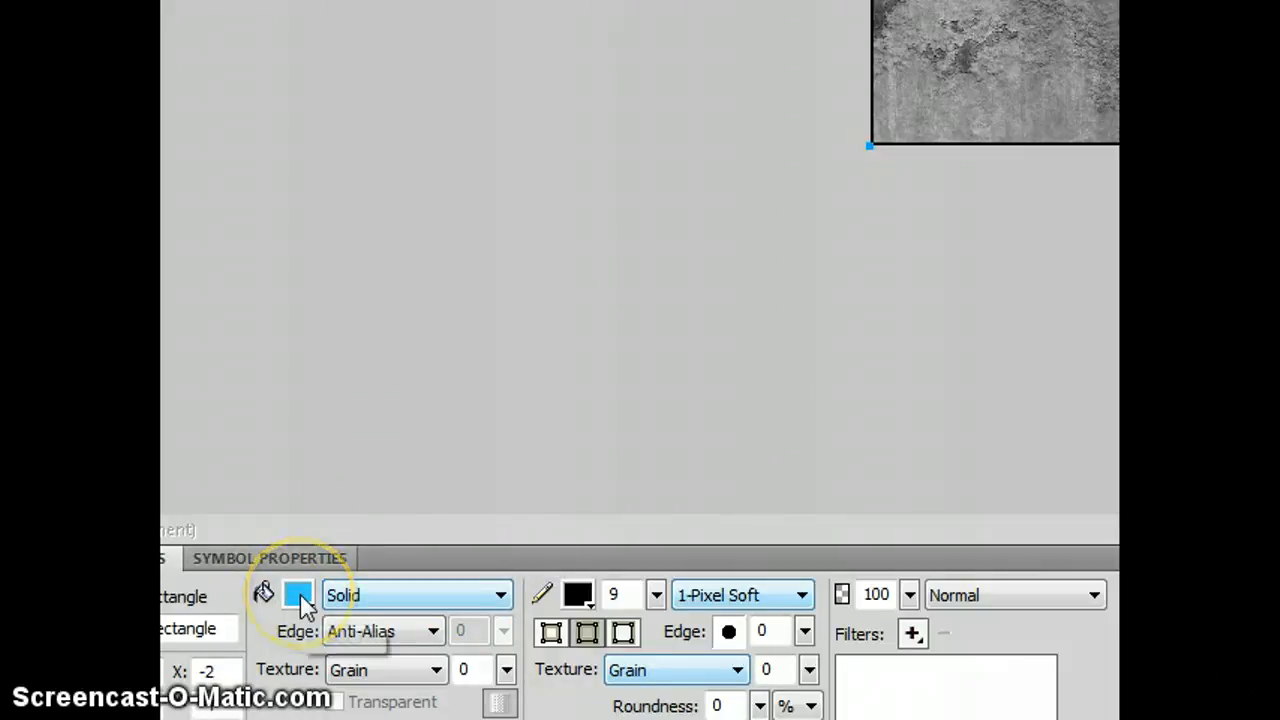
Set the lower rectangle's solid fill colour to #cccccc.
click(300, 593)
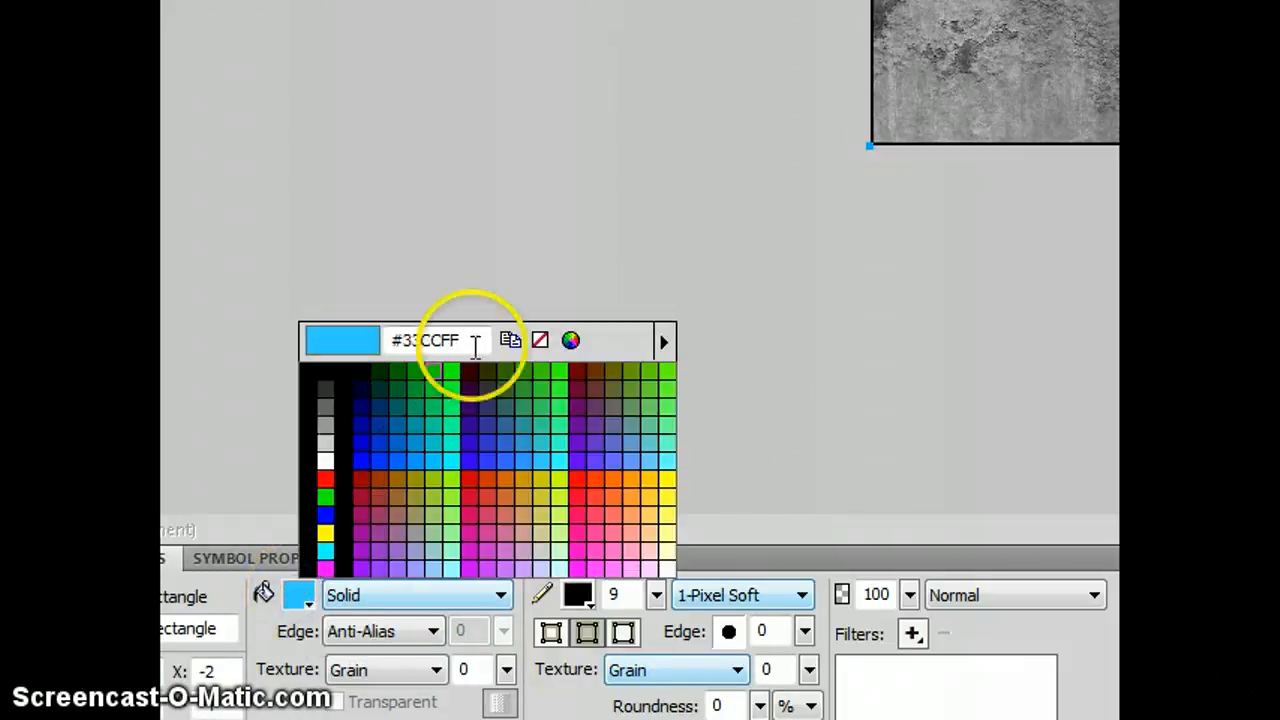
drag(401, 340, 504, 340)
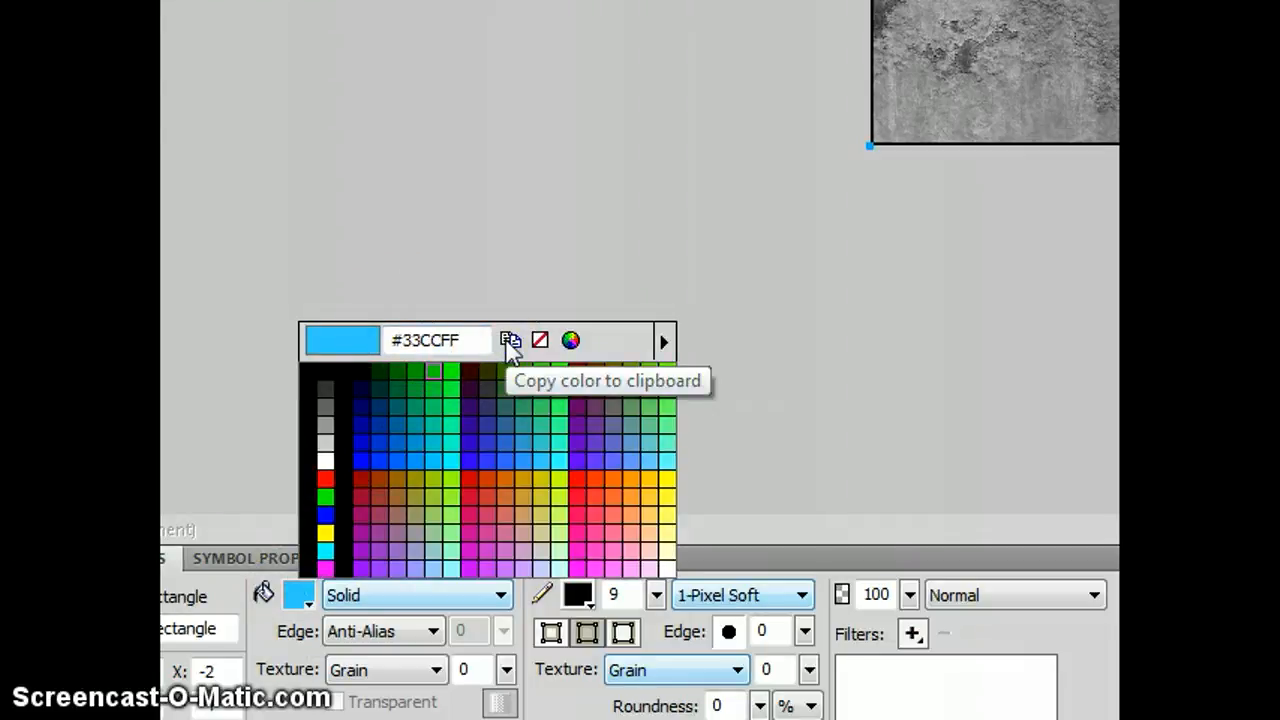
drag(471, 343, 347, 338)
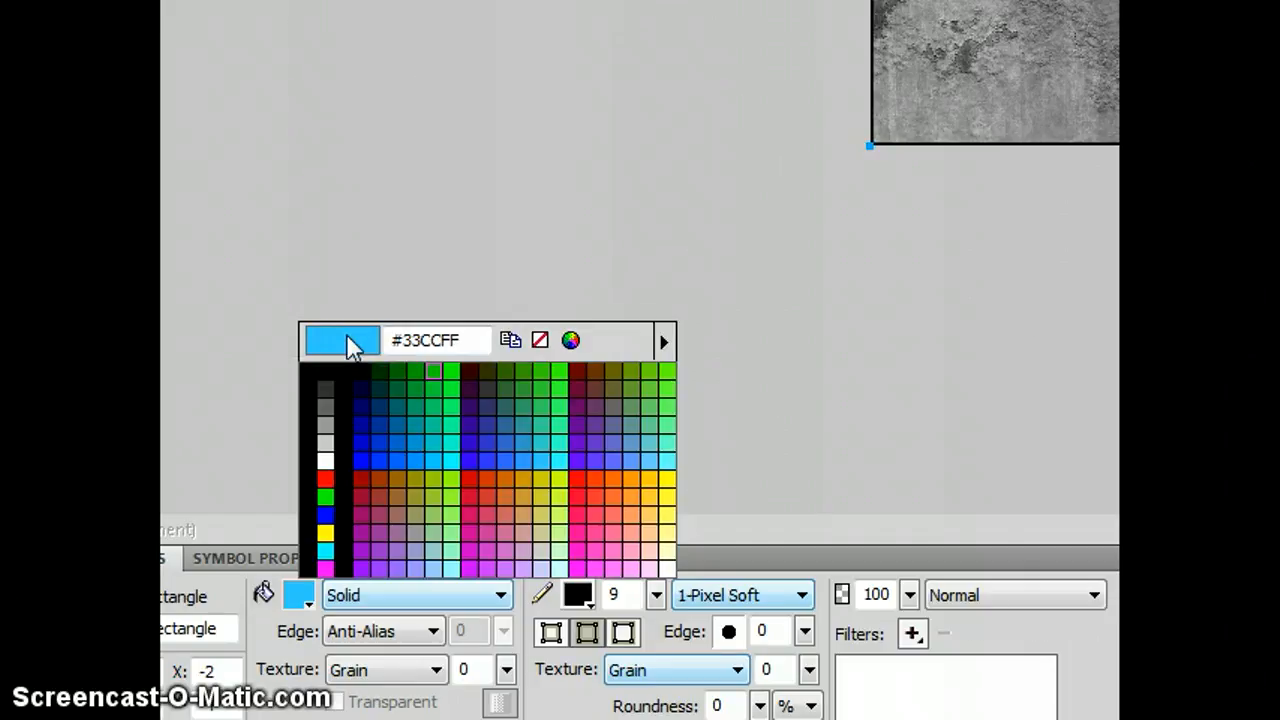
click(434, 337)
drag(461, 340, 381, 331)
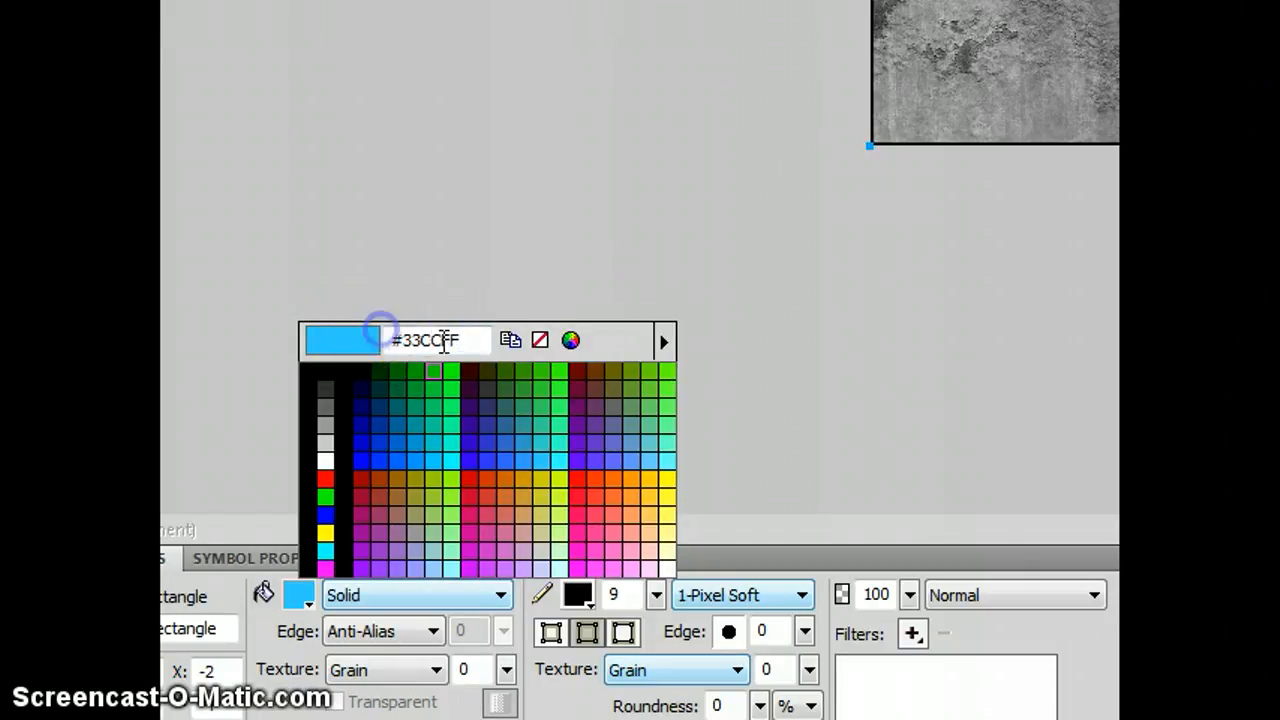
click(470, 342)
key(BackSpace)
key(BackSpace)
key(BackSpace)
key(BackSpace)
key(BackSpace)
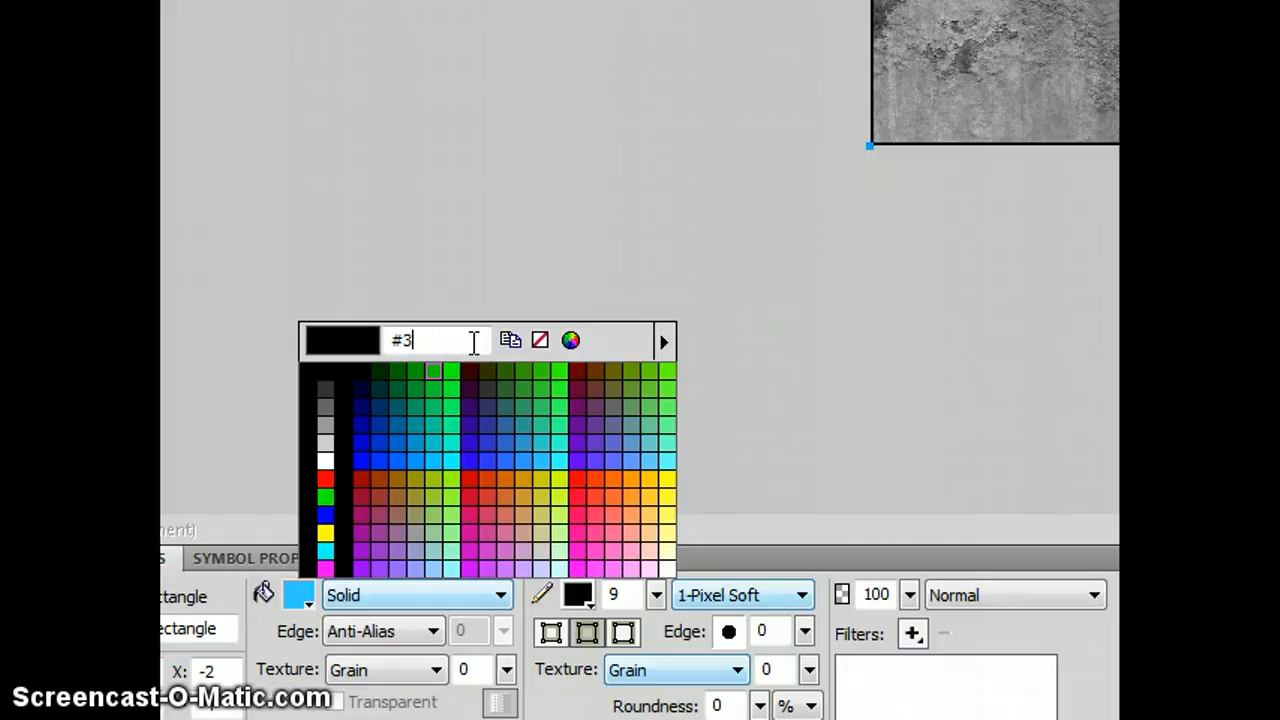
text(cccccc)
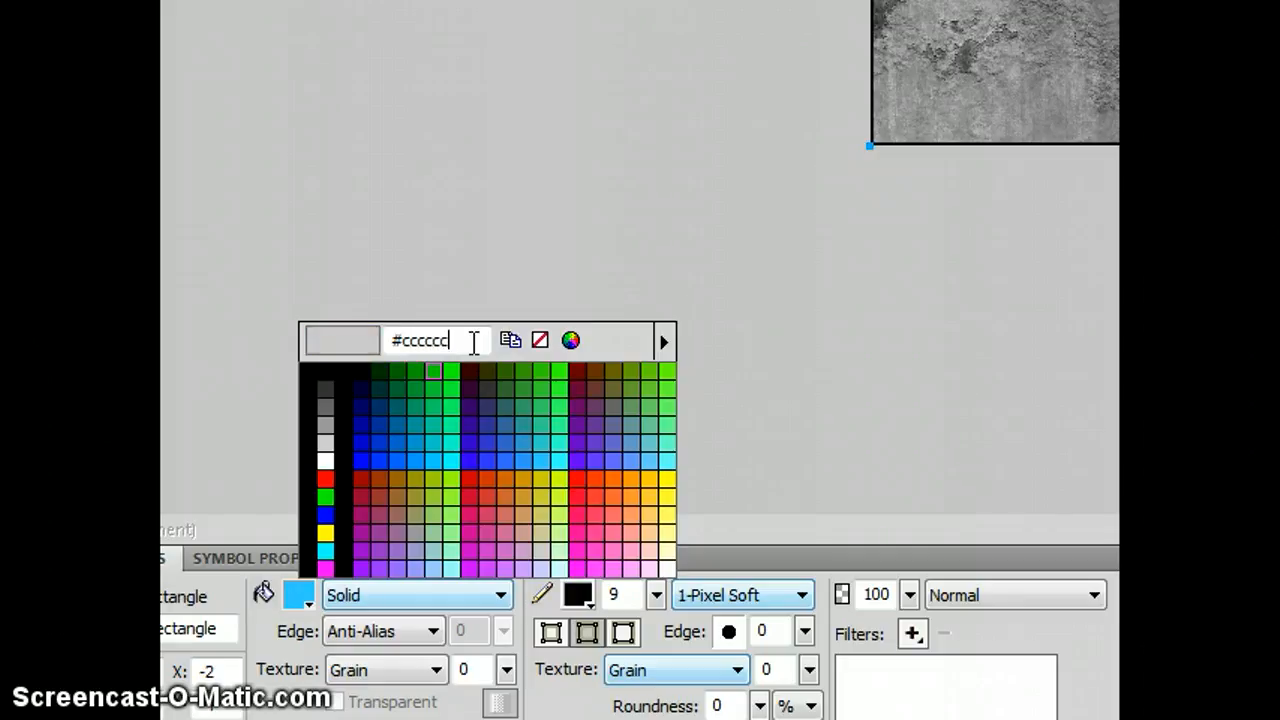
key(Return)
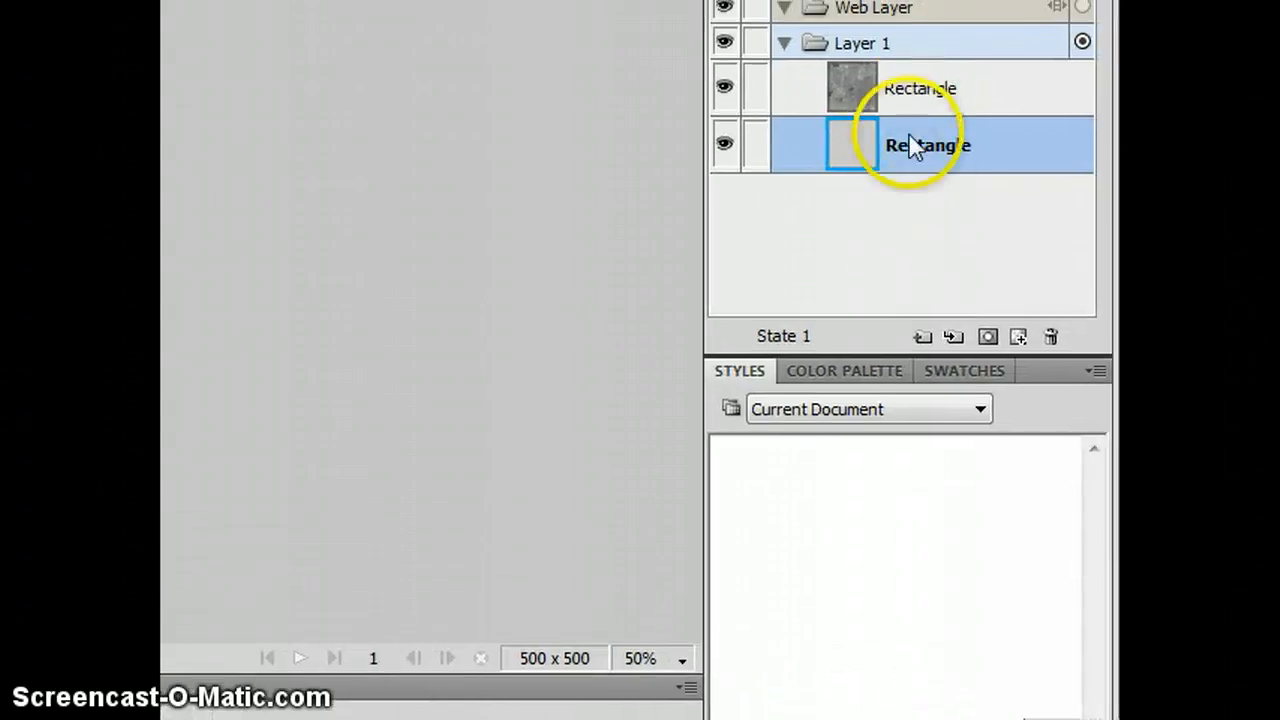
Remove the black stroke from both the solid grey rectangle and the concrete-patterned rectangle.
click(920, 92)
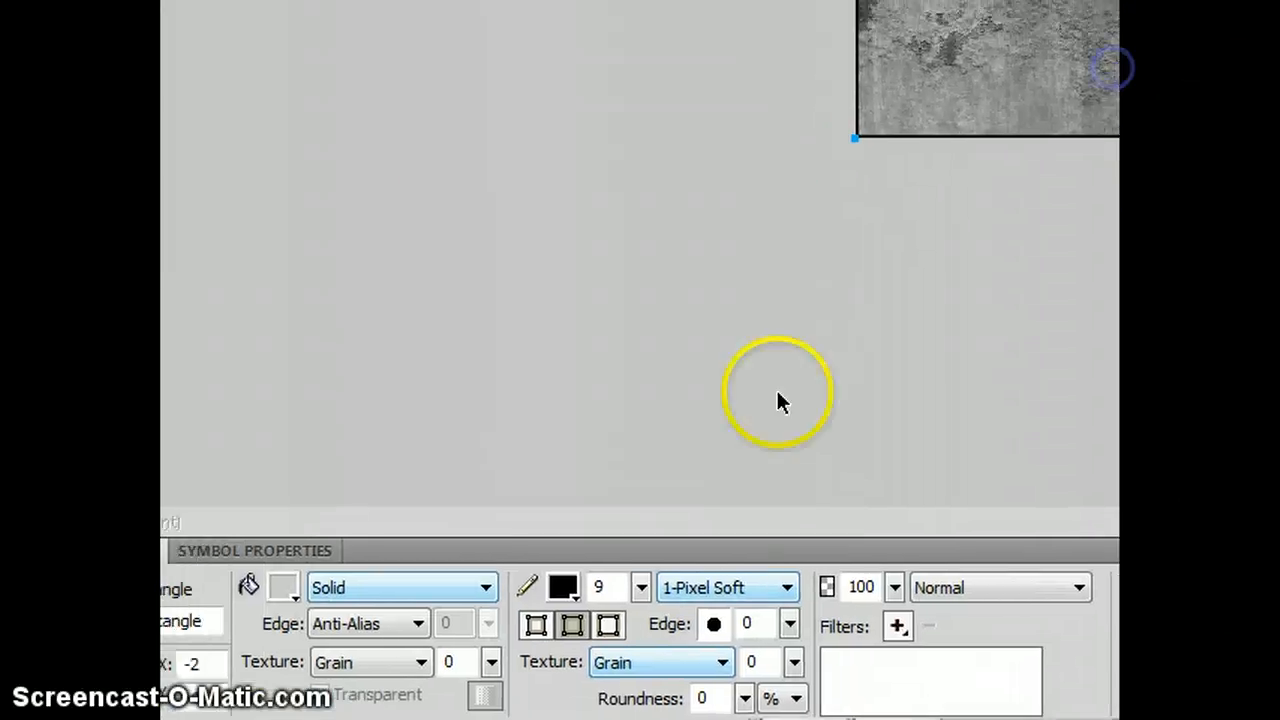
click(563, 587)
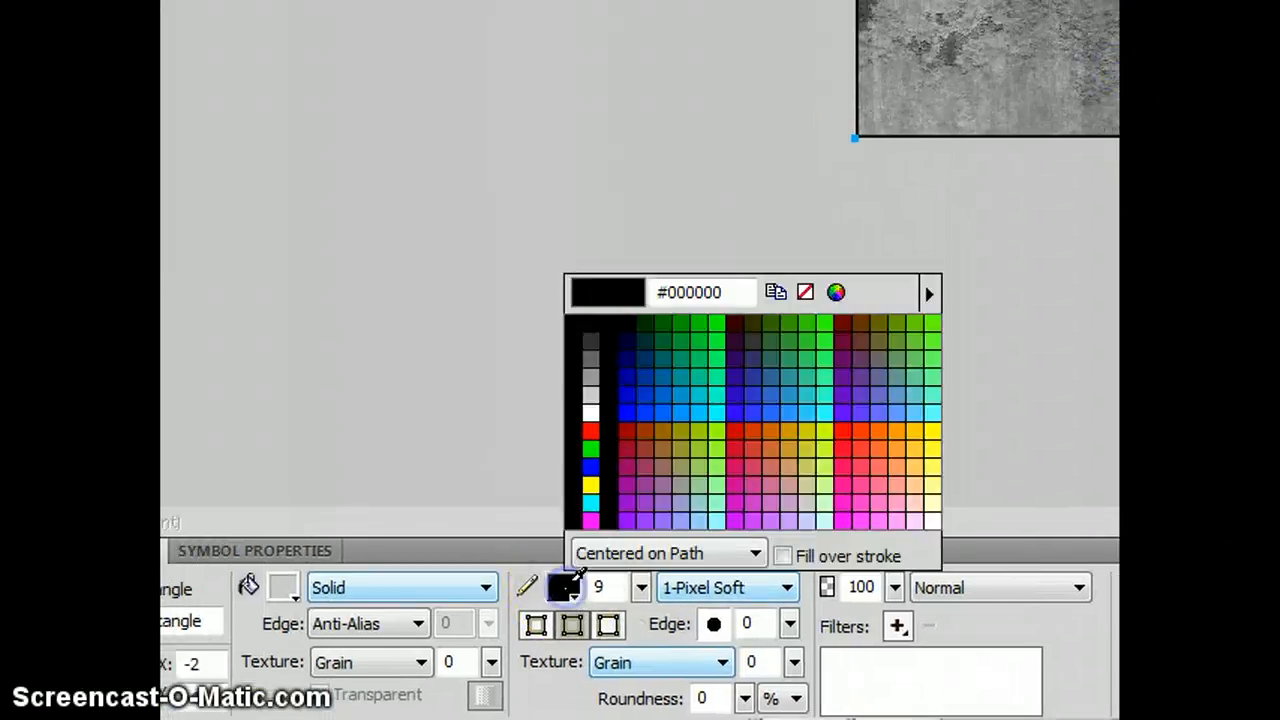
click(805, 291)
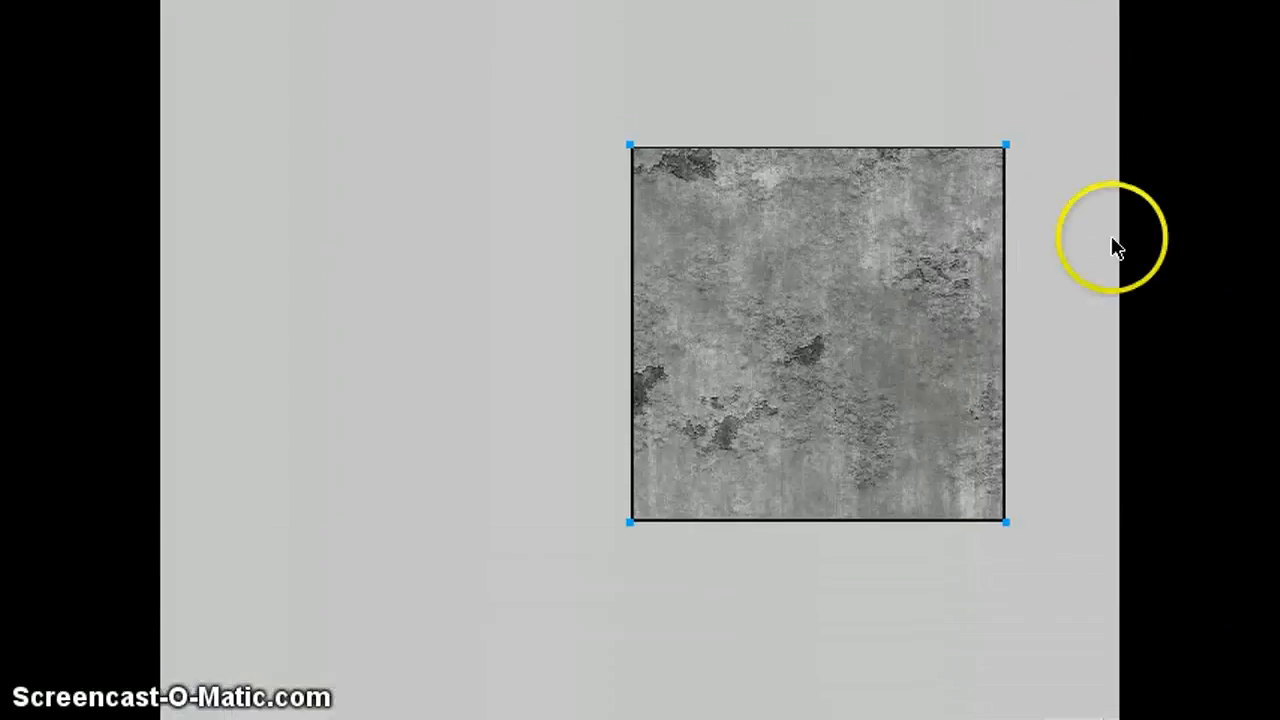
click(1066, 248)
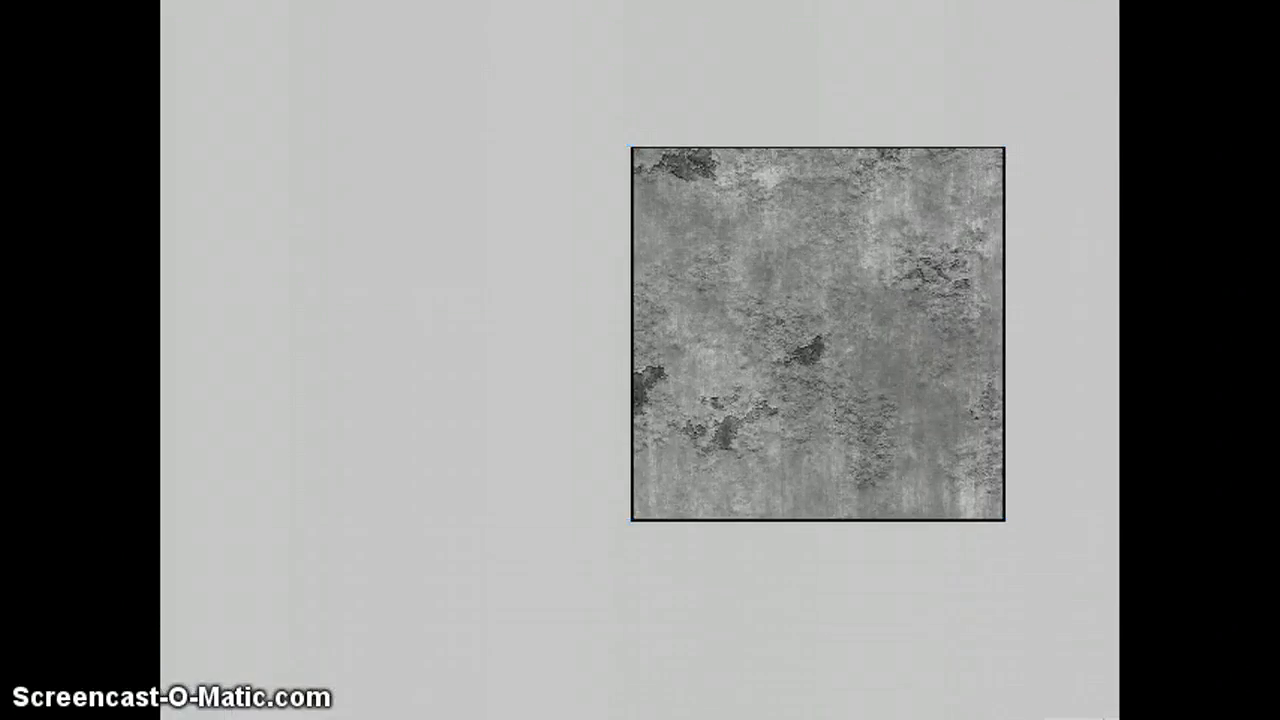
key(ctrl+z)
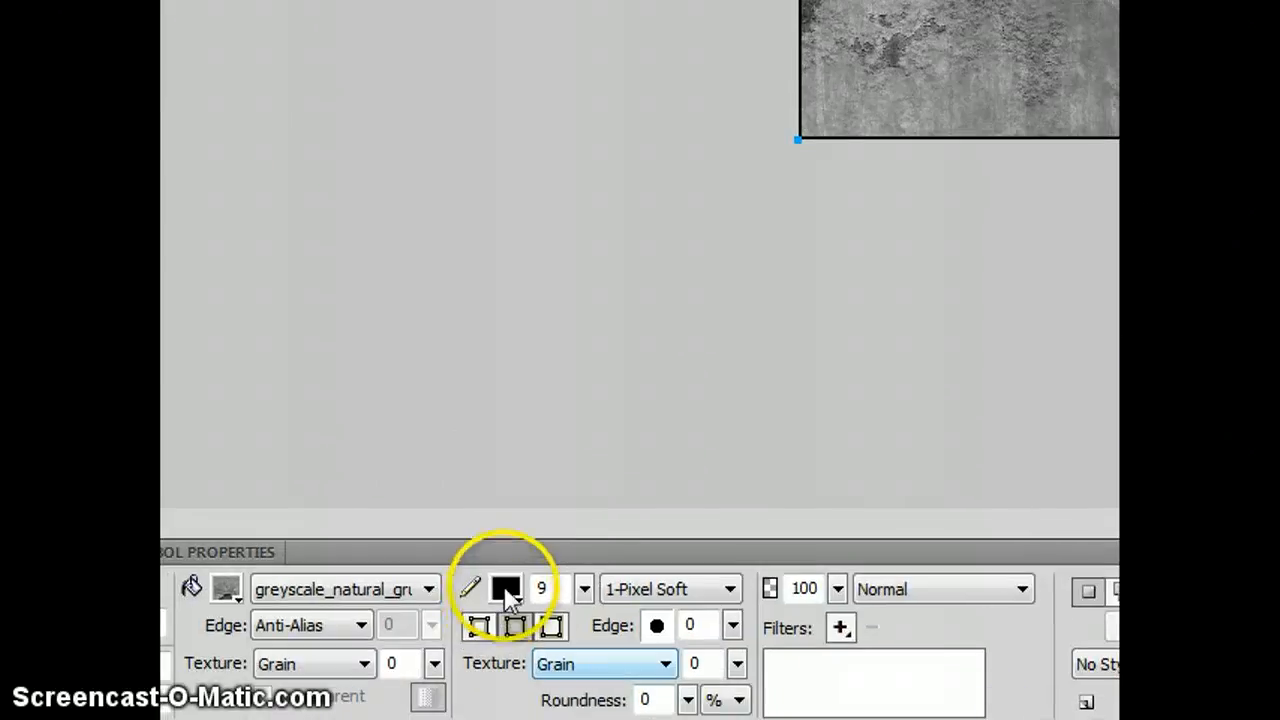
click(505, 589)
click(748, 293)
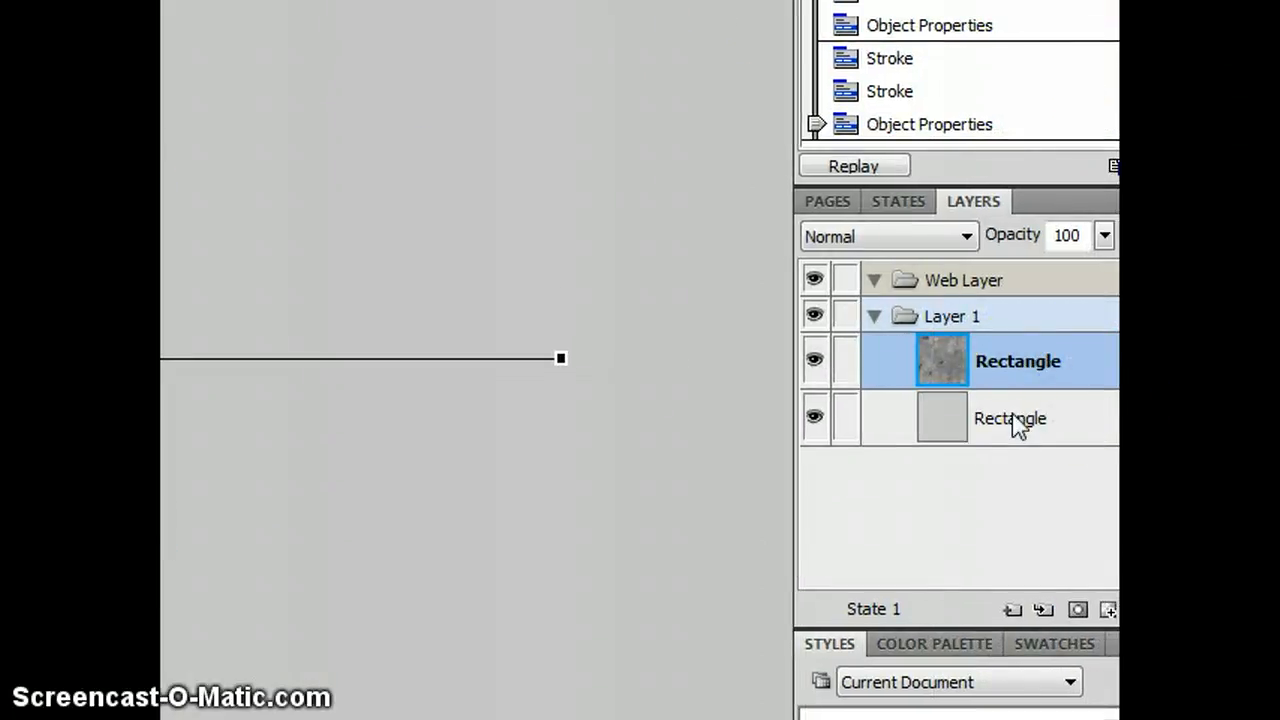
Move the solid grey rectangle above the patterned one in the layer stack and return it beneath.
click(1017, 424)
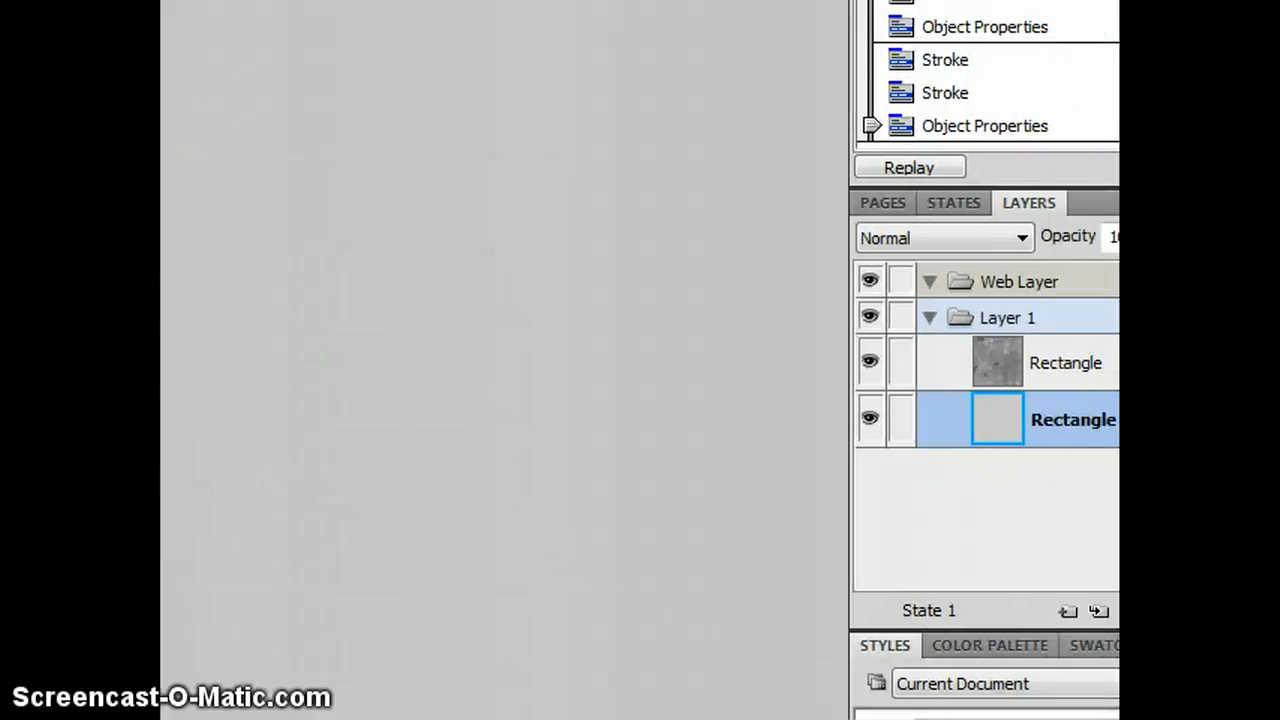
drag(1083, 424, 1040, 426)
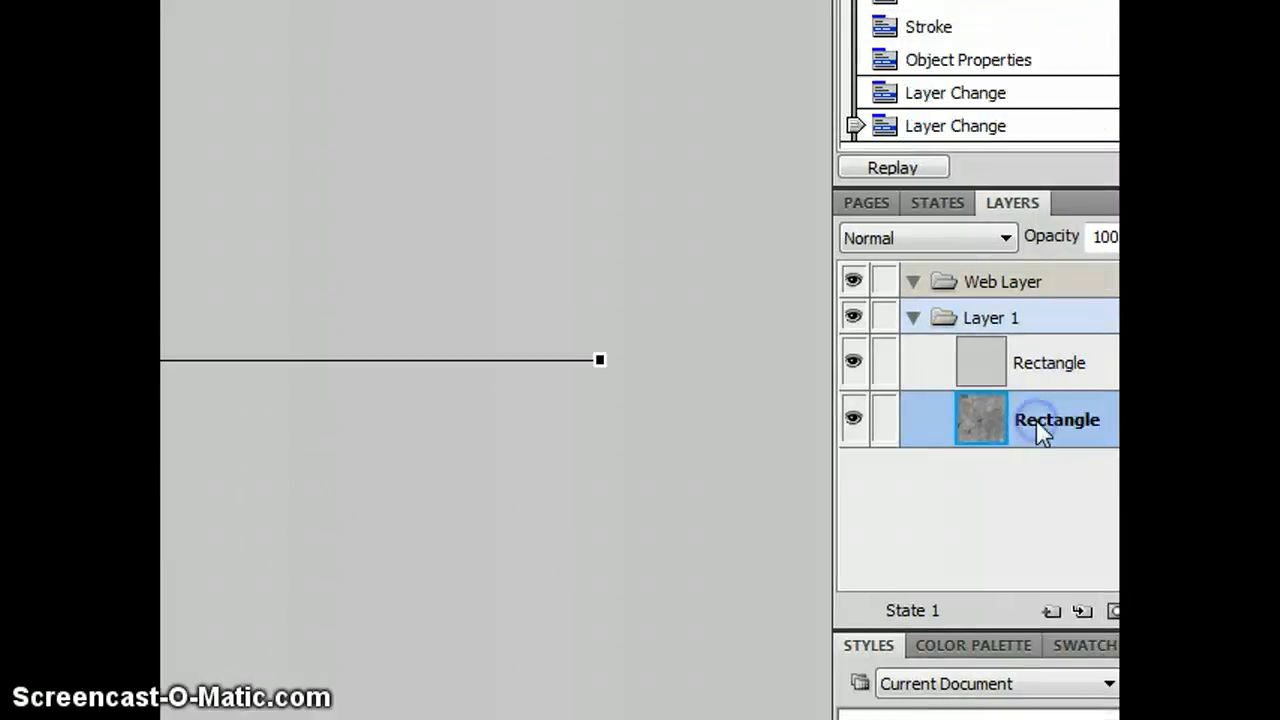
click(1025, 365)
mouse_move(1028, 368)
mouse_down()
mouse_move(1037, 432)
mouse_move(1036, 364)
mouse_up()
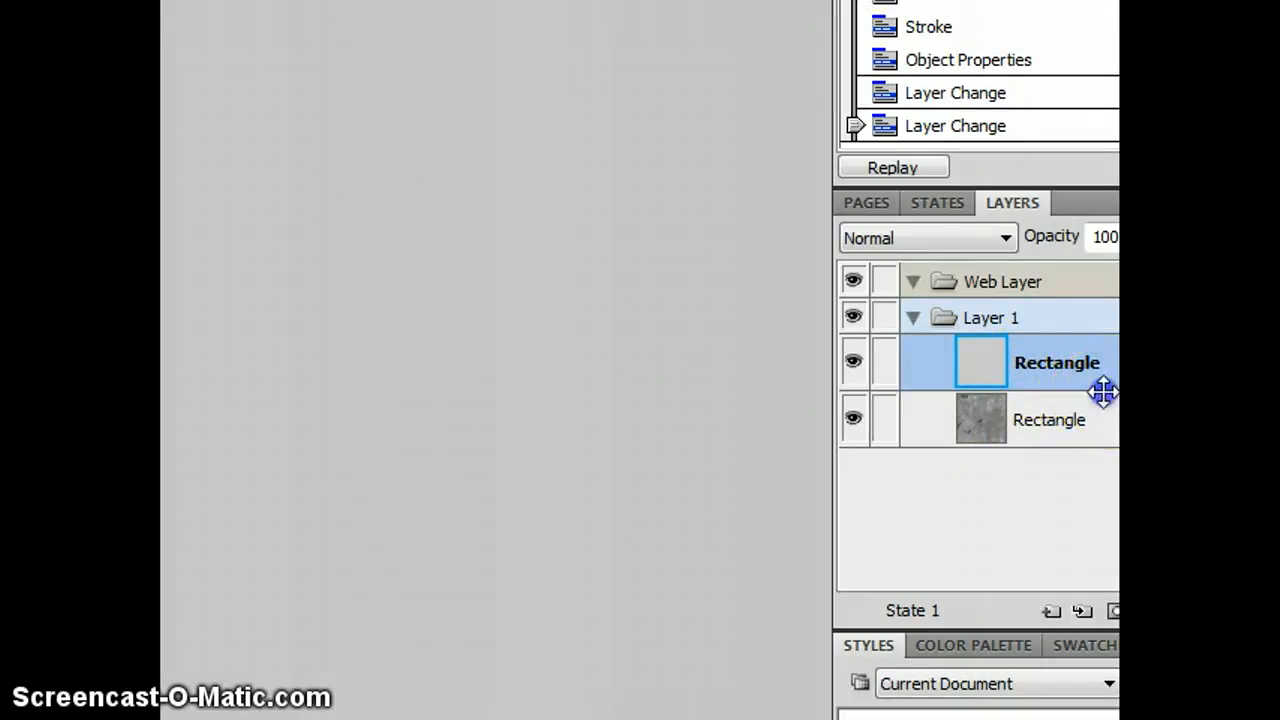
drag(1118, 390, 1244, 392)
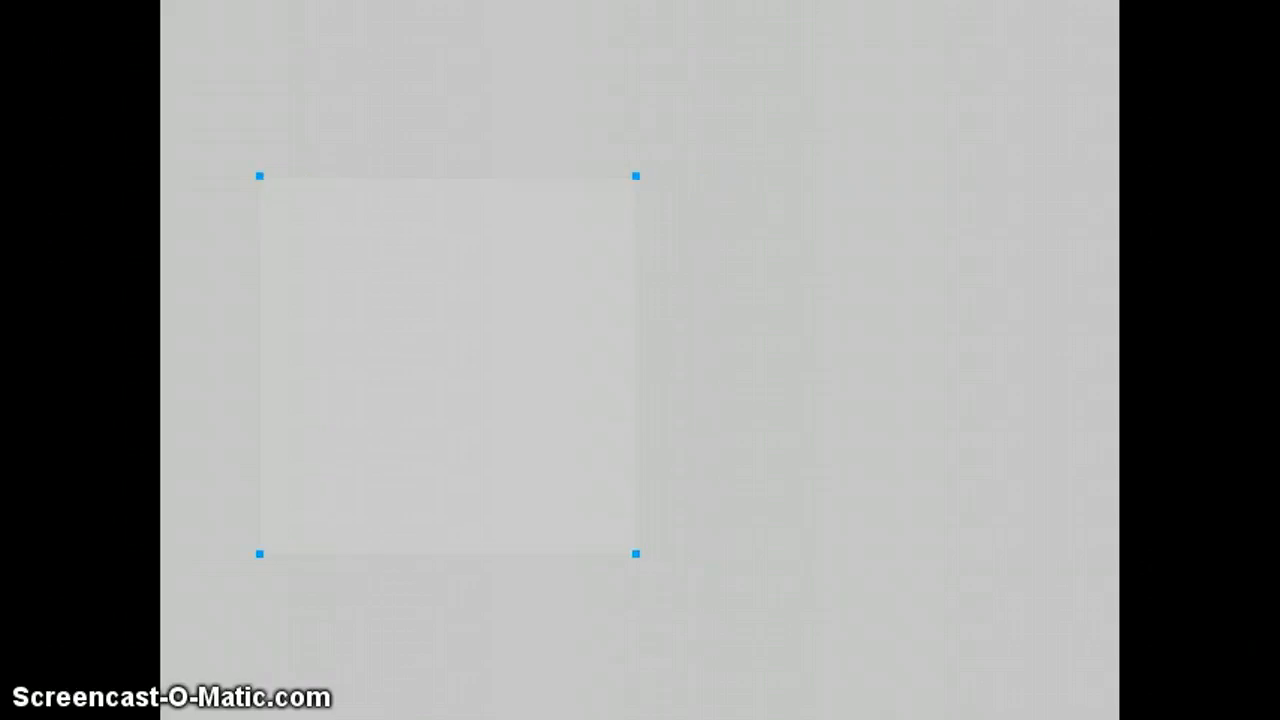
drag(1100, 402, 1020, 422)
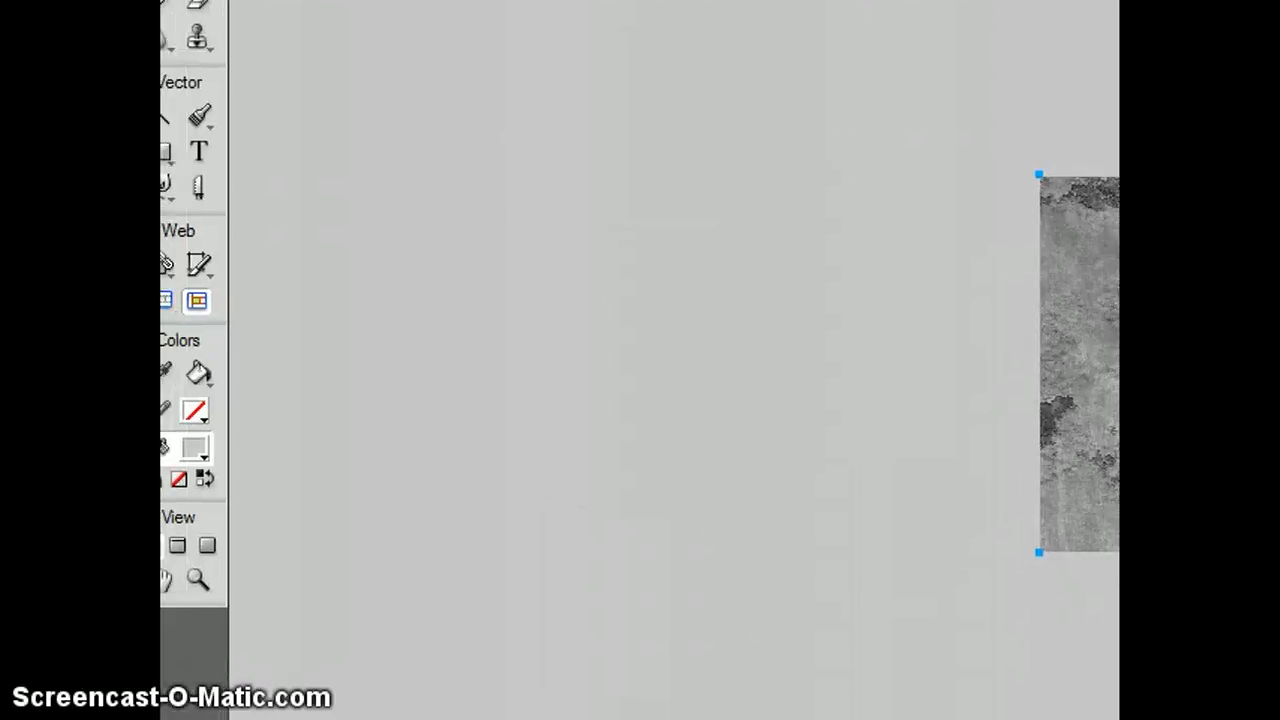
Add the blue text "LEDUC" in Tw Cen MT Condensed Extra Bold at size 100 and position it fully inside the canvas's upper part.
click(210, 142)
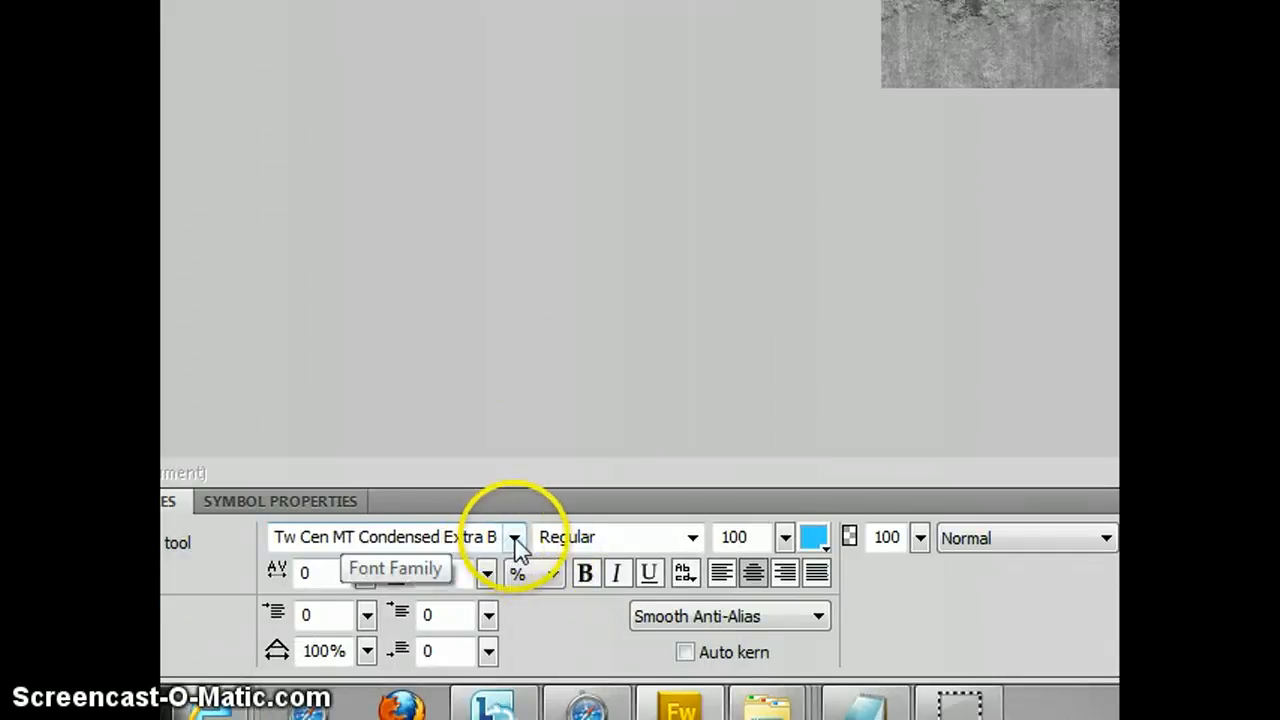
click(514, 538)
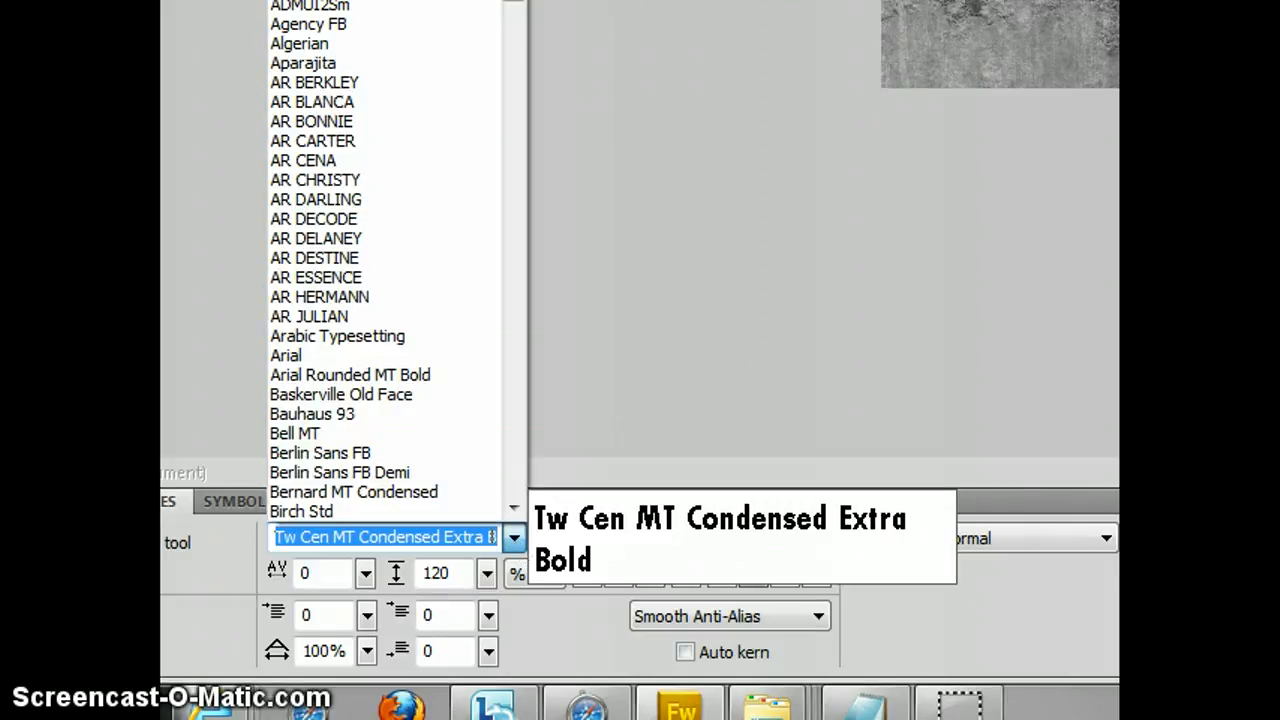
click(953, 16)
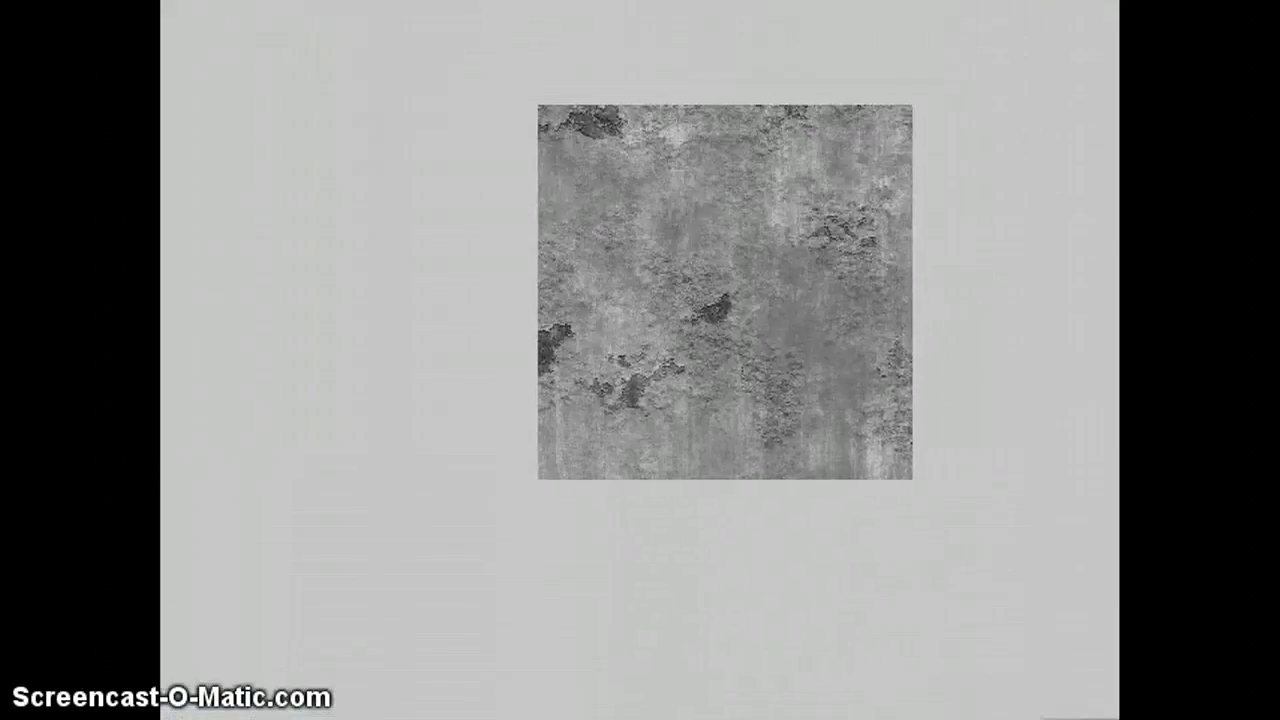
click(564, 243)
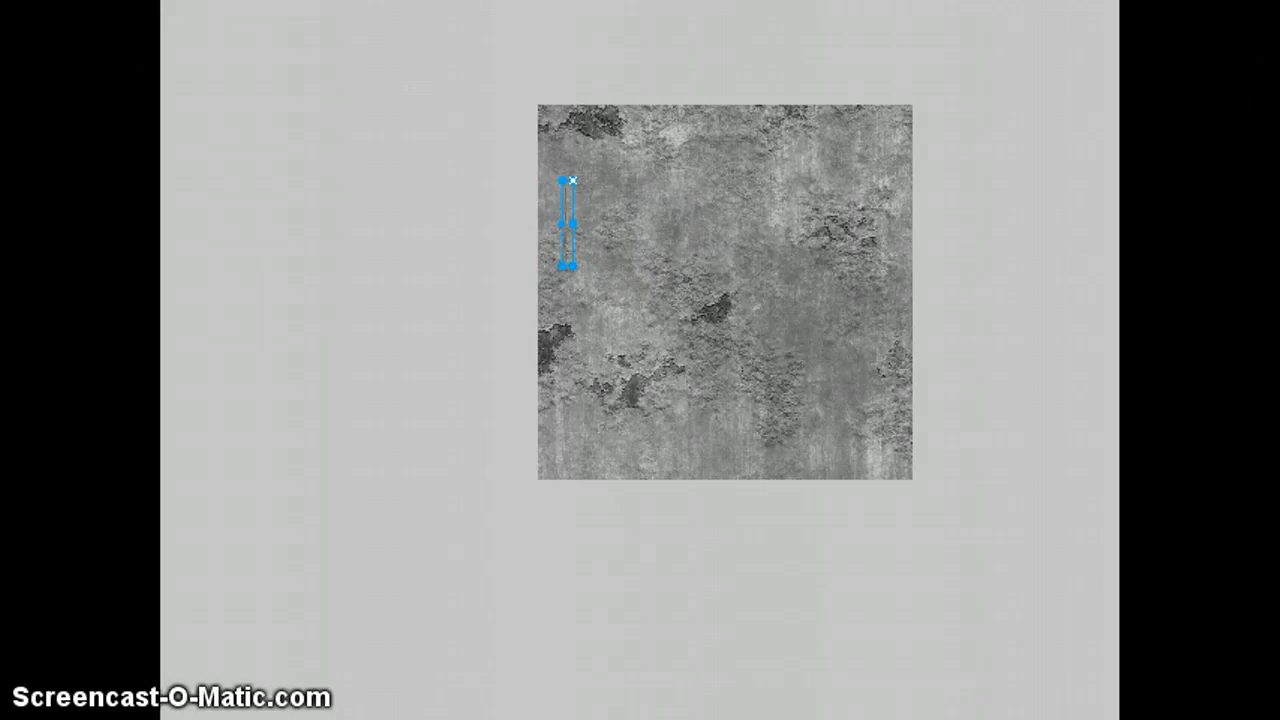
text(EDU)
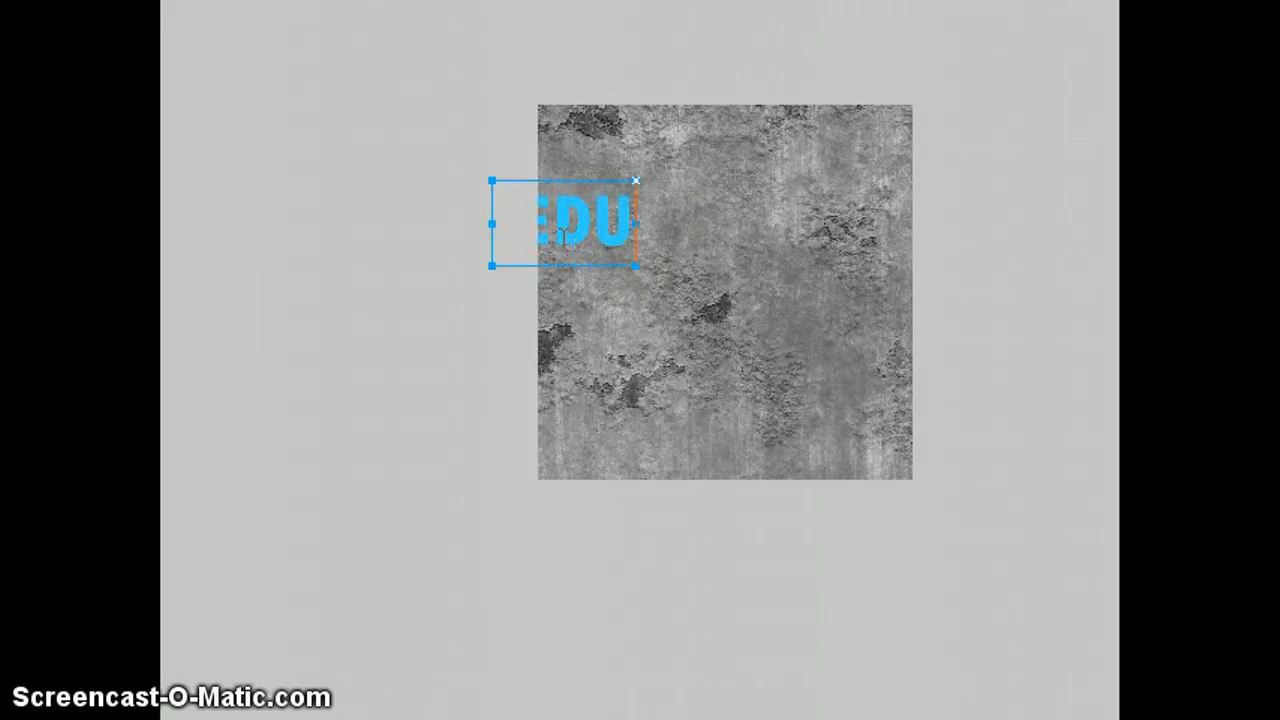
text(C)
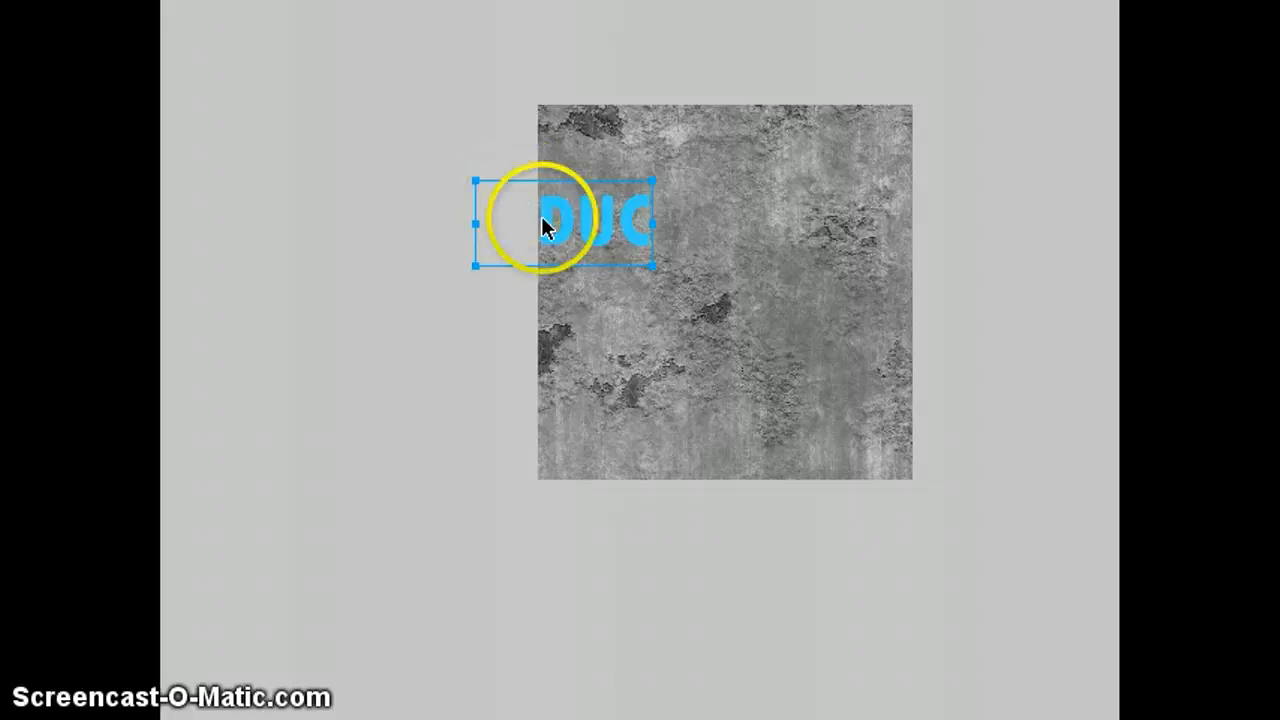
drag(541, 216, 641, 230)
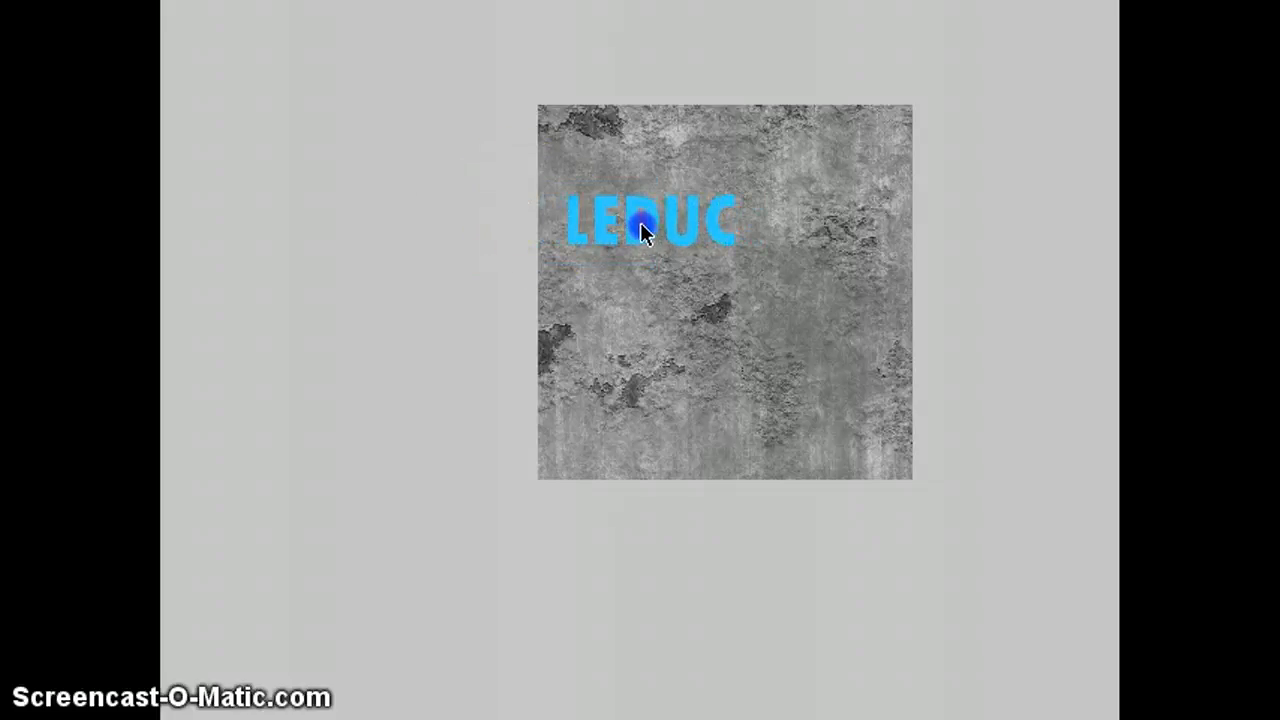
Extend the text to "LEDUC MEDIA" and narrow its text box so the two words wrap onto separate lines within the canvas.
click(733, 218)
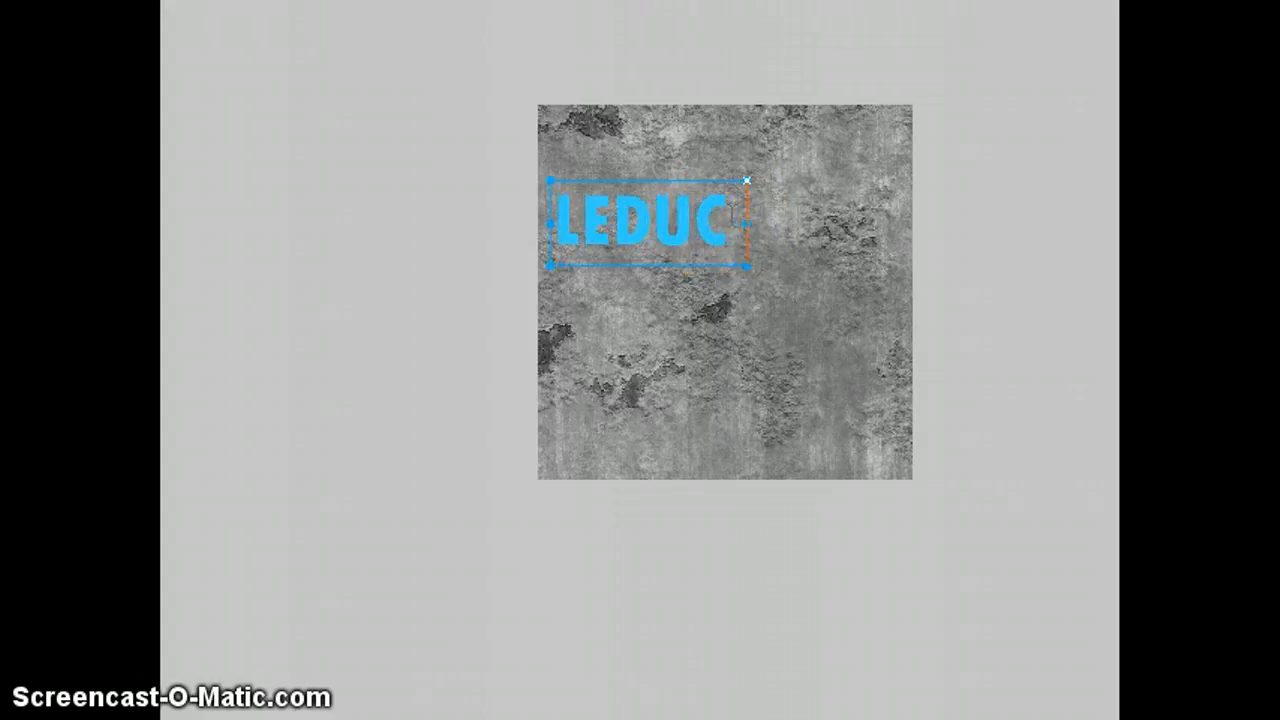
text(MEDIA)
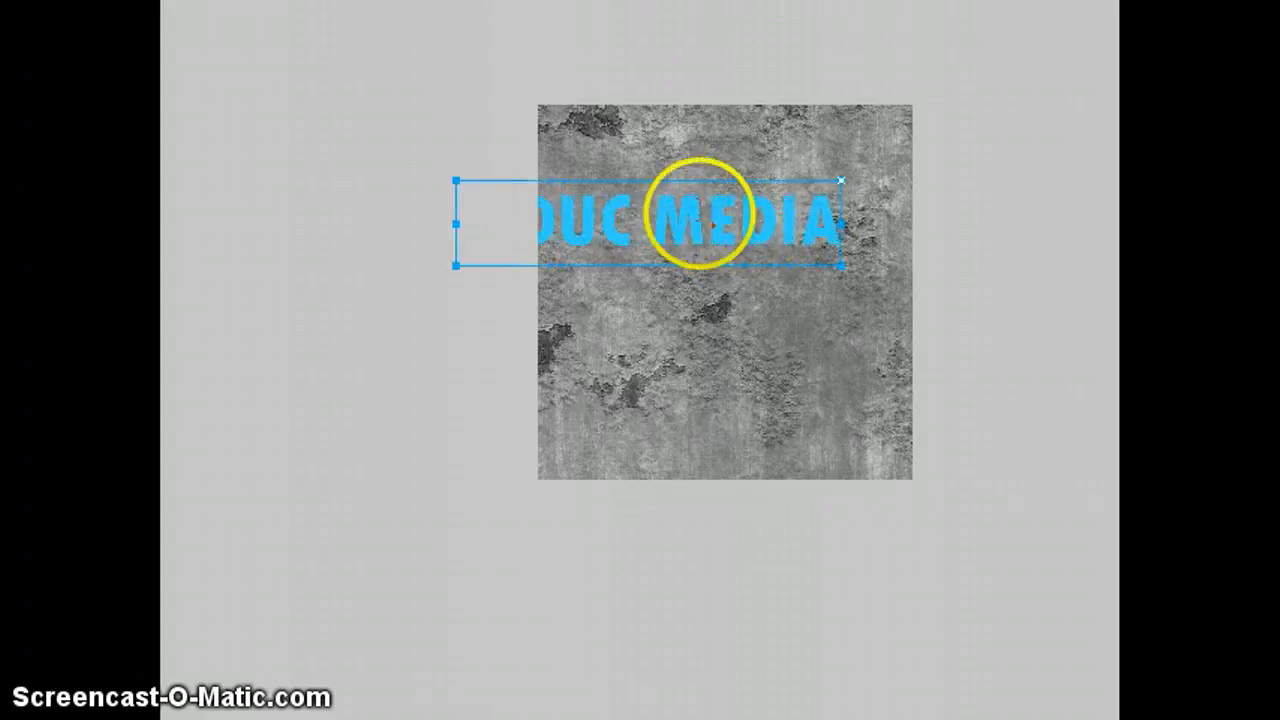
drag(576, 218, 643, 218)
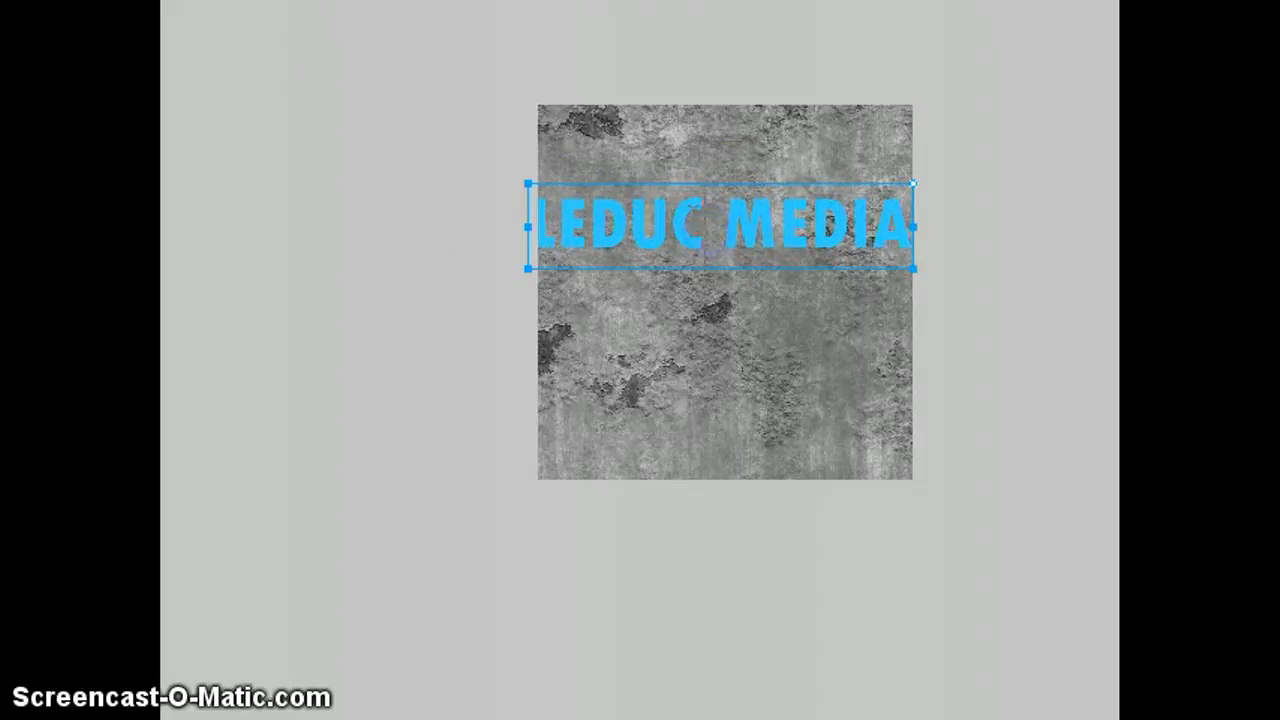
drag(913, 183, 826, 184)
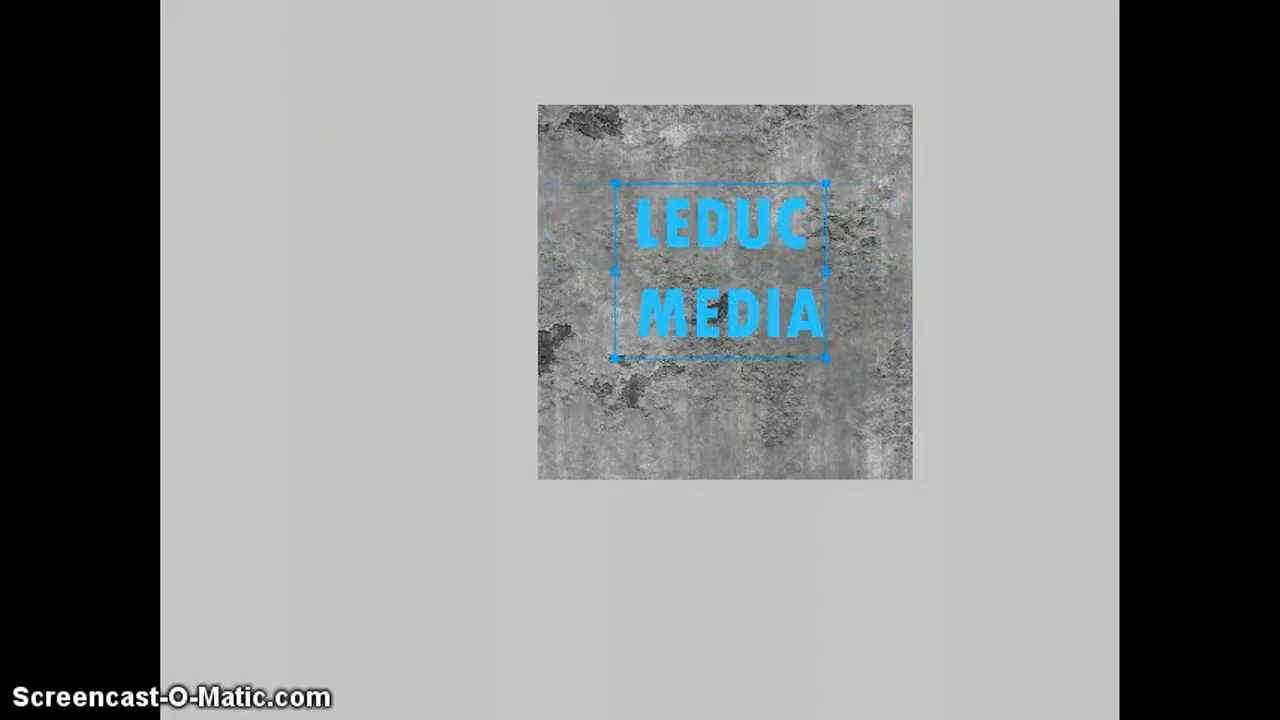
Scale the "LEDUC MEDIA" text up to a font size of about 150 so it spans most of the canvas.
drag(699, 305, 694, 315)
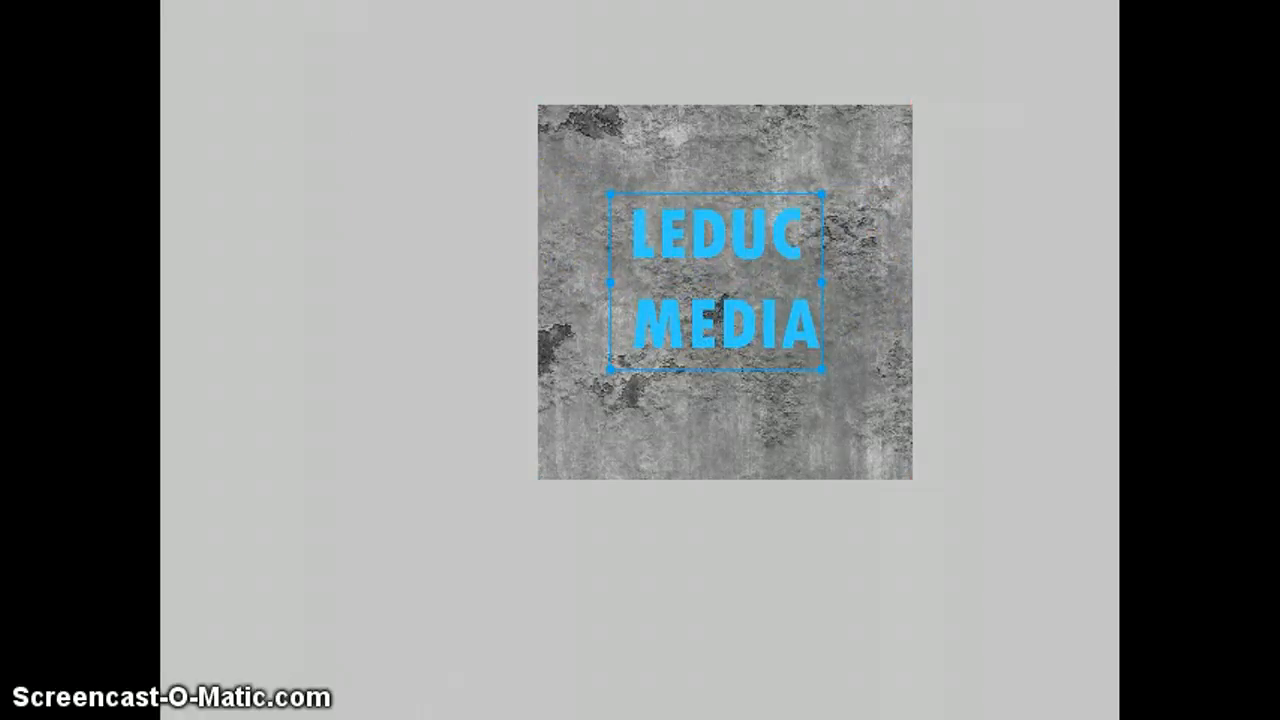
click(727, 352)
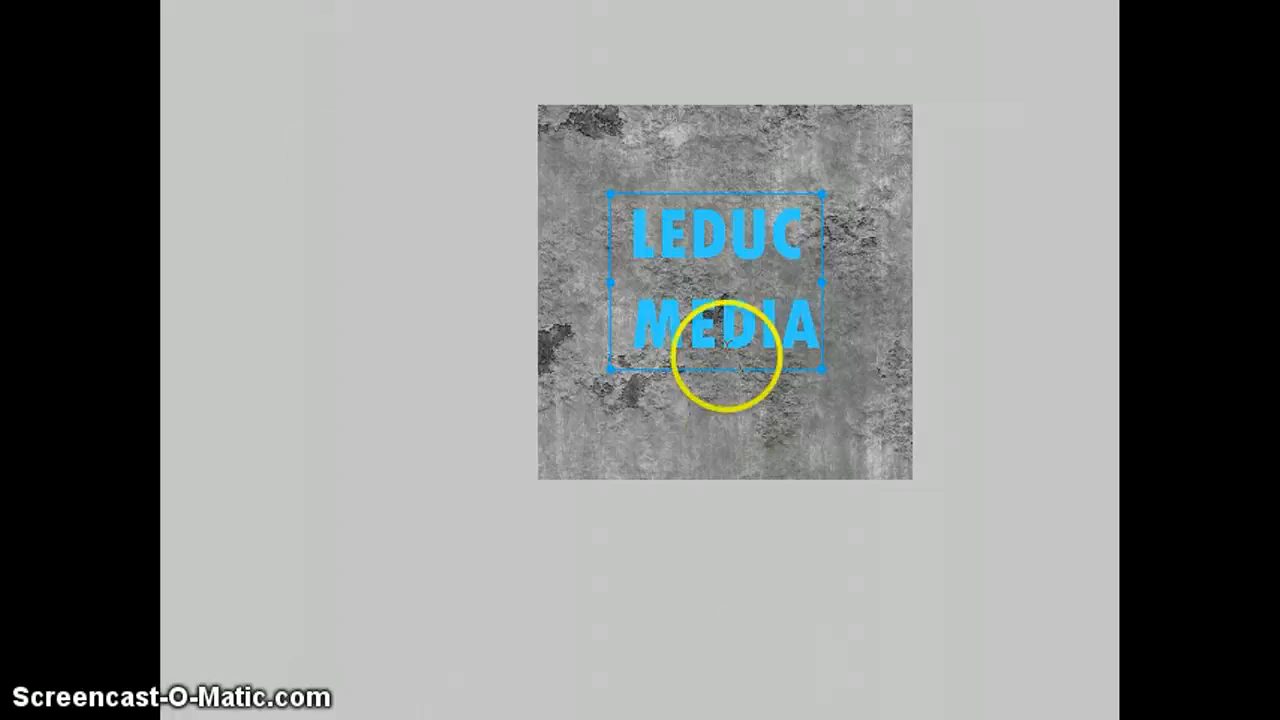
click(563, 177)
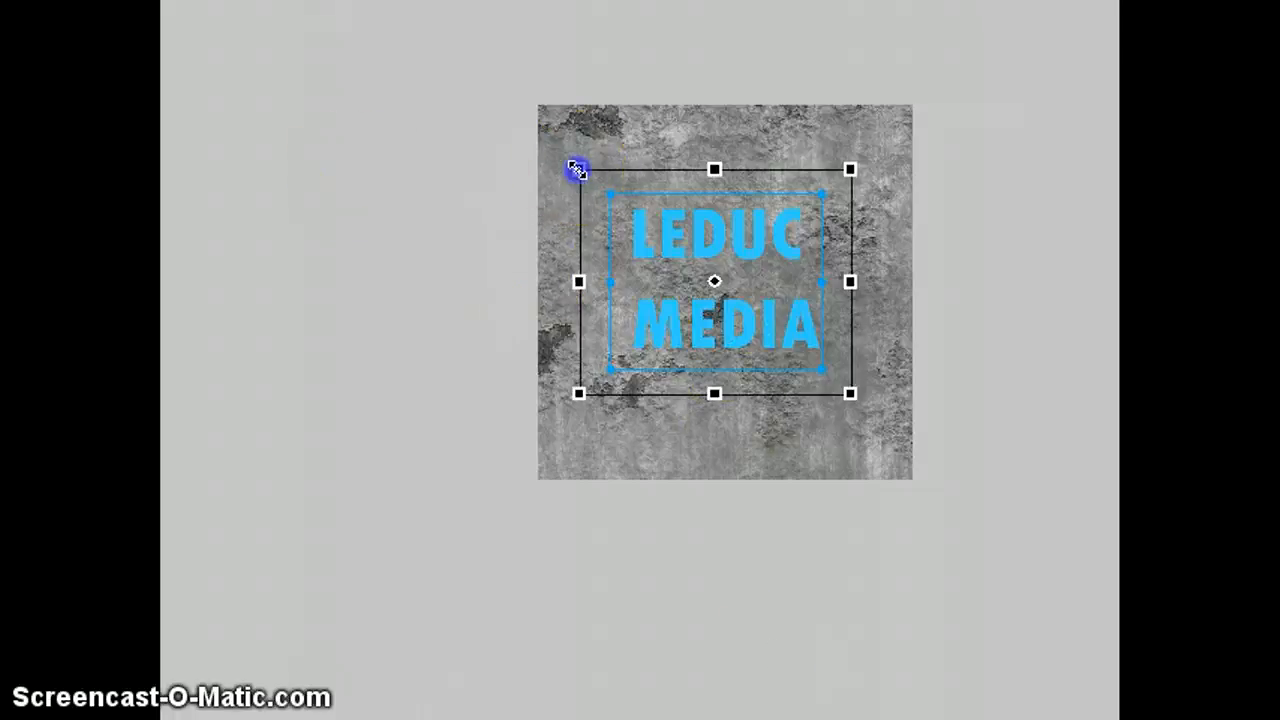
drag(577, 169, 516, 117)
click(836, 393)
drag(836, 393, 924, 452)
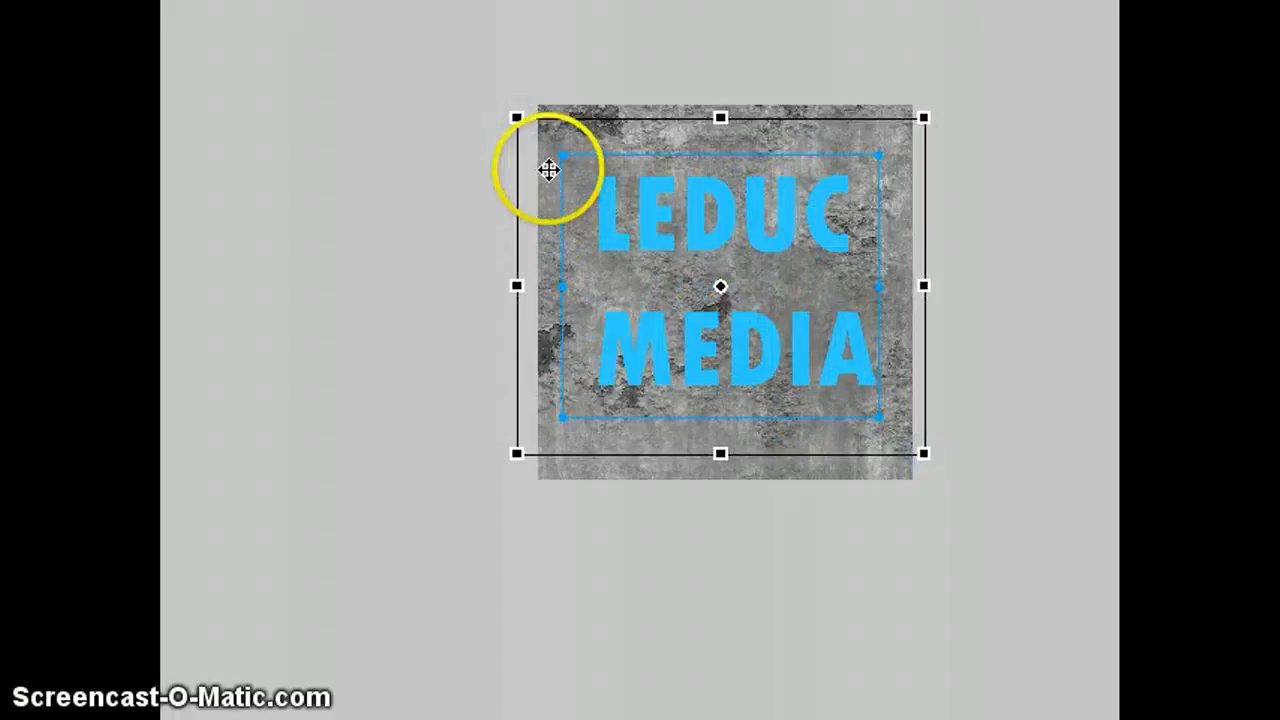
key(Return)
Nudge the enlarged text slightly down to centre it on the concrete texture and deselect it.
click(866, 214)
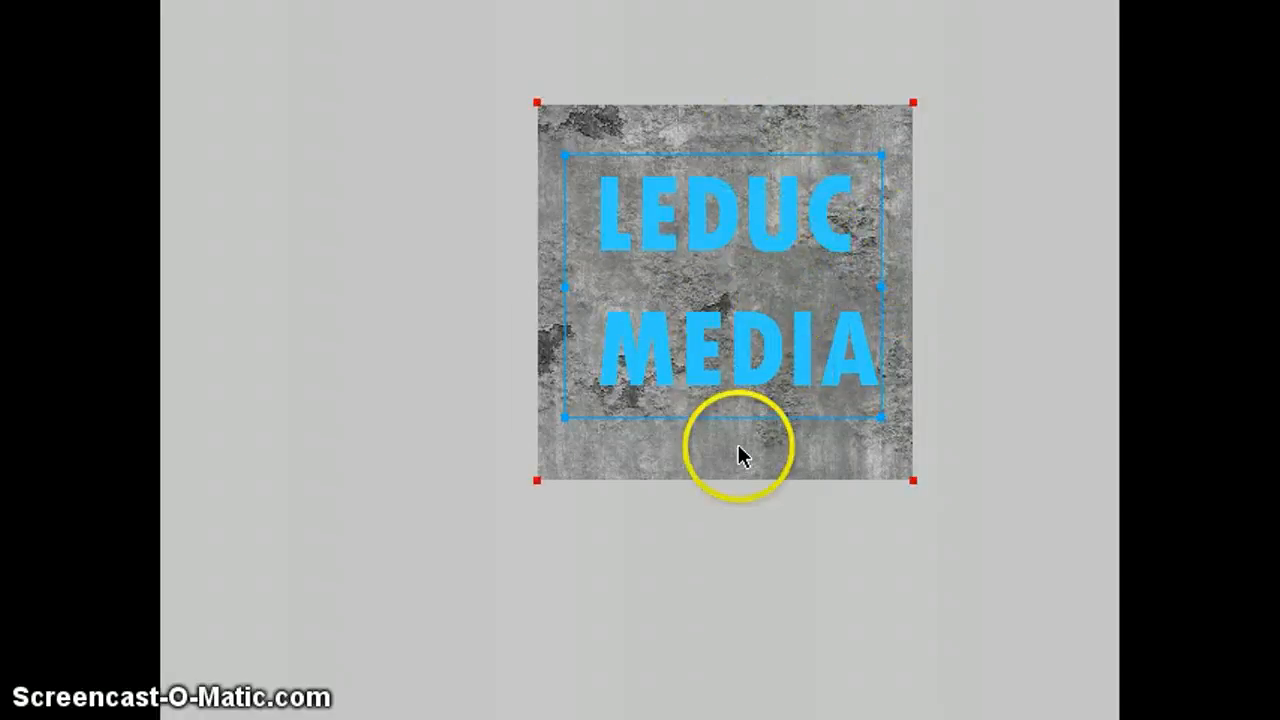
click(737, 370)
drag(736, 367, 734, 370)
click(971, 326)
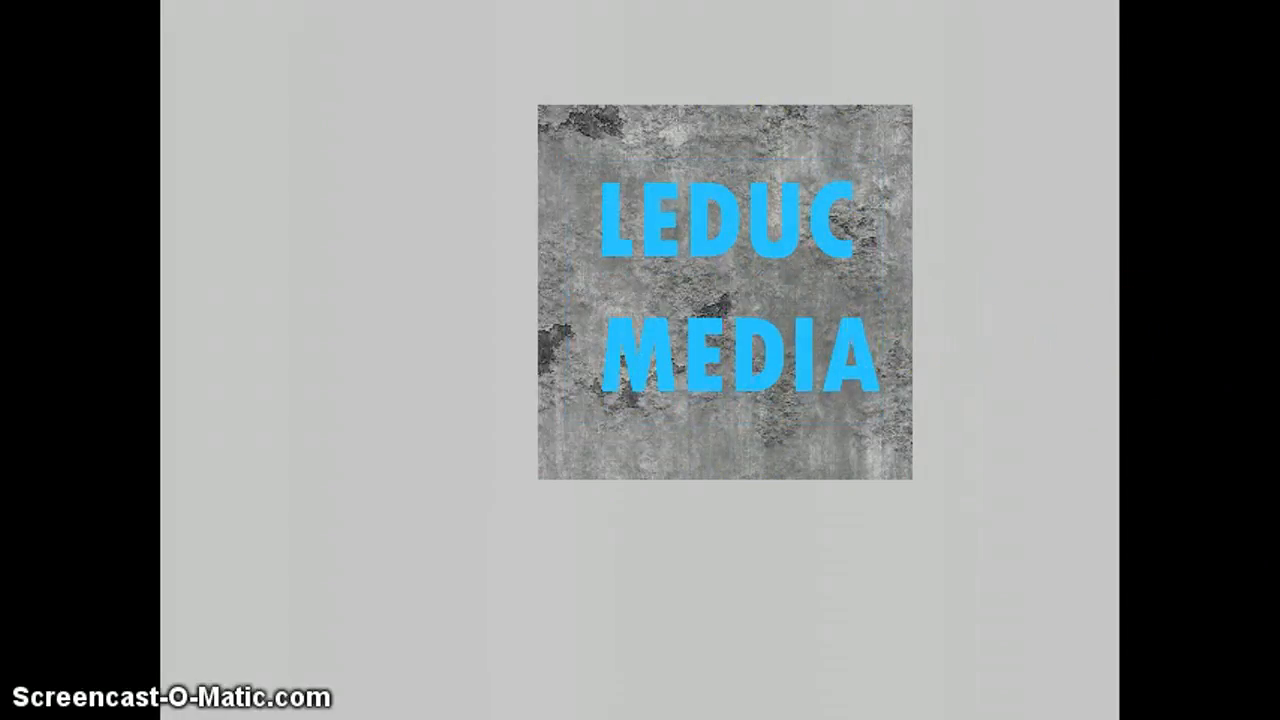
Change the "LEDUC MEDIA" text colour to black (#000000).
click(803, 331)
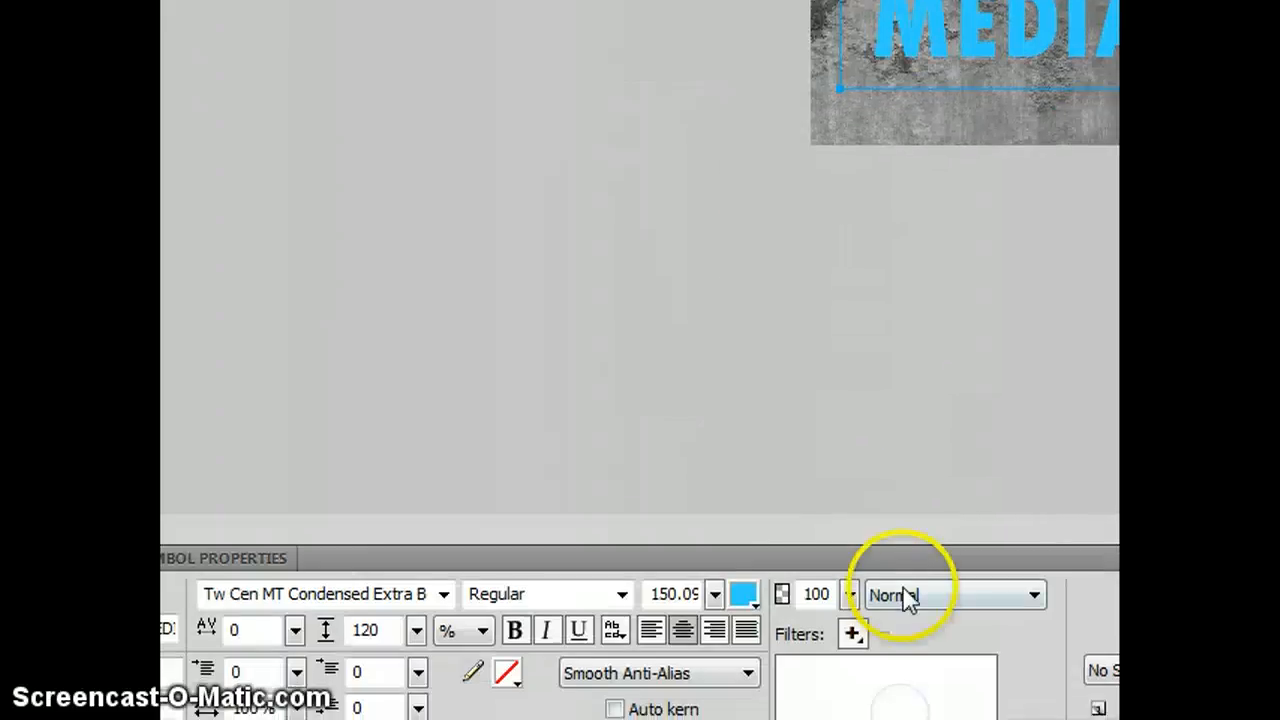
click(745, 597)
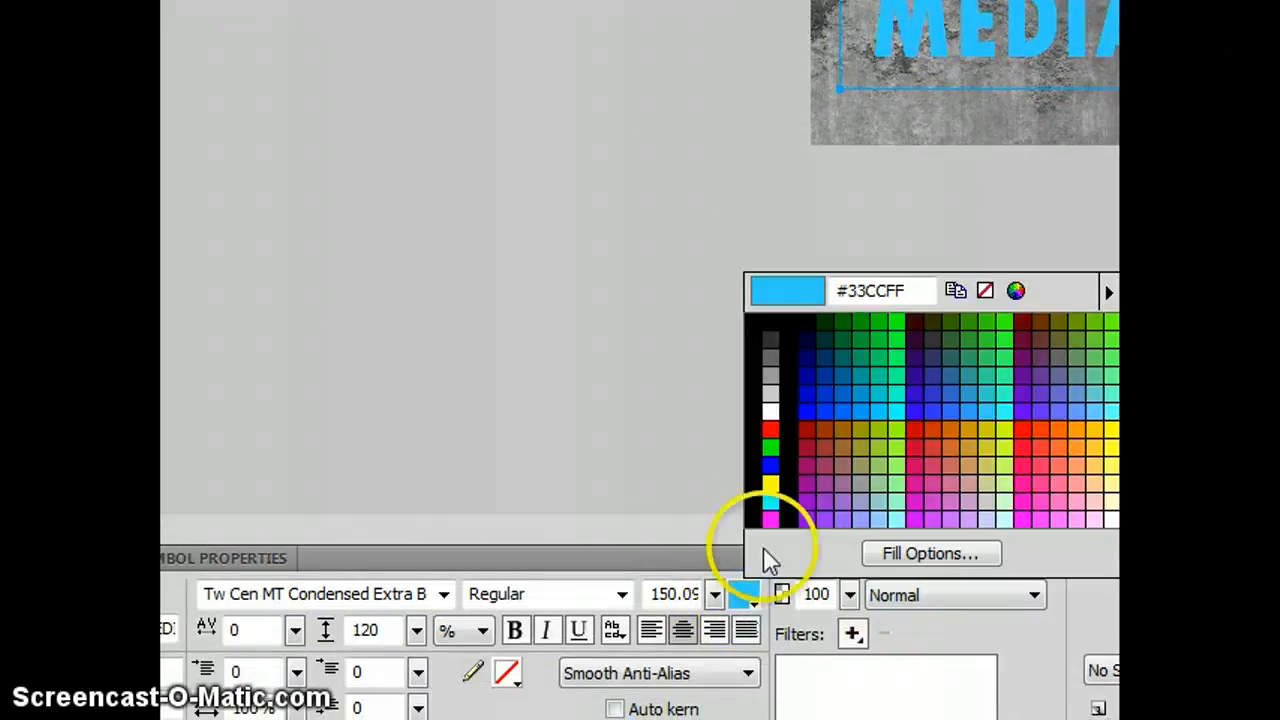
click(789, 483)
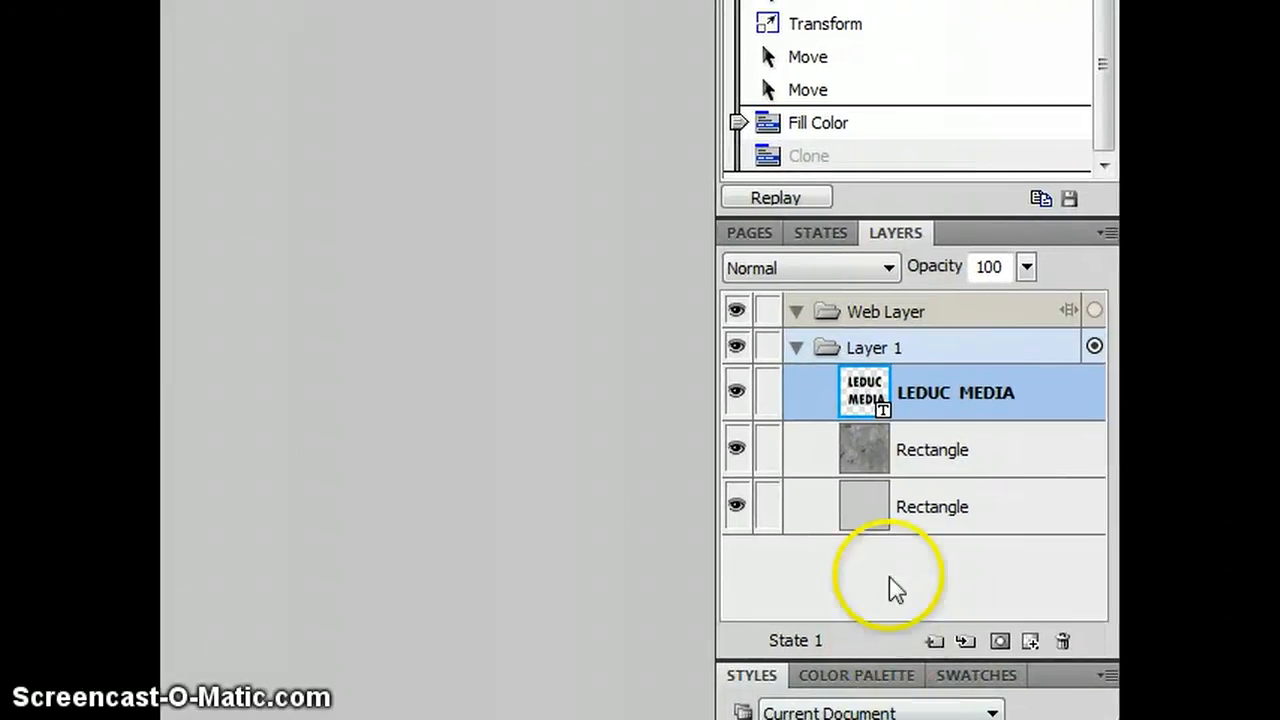
Duplicate the "LEDUC MEDIA" text layer so two copies sit above the rectangles.
right_click(911, 381)
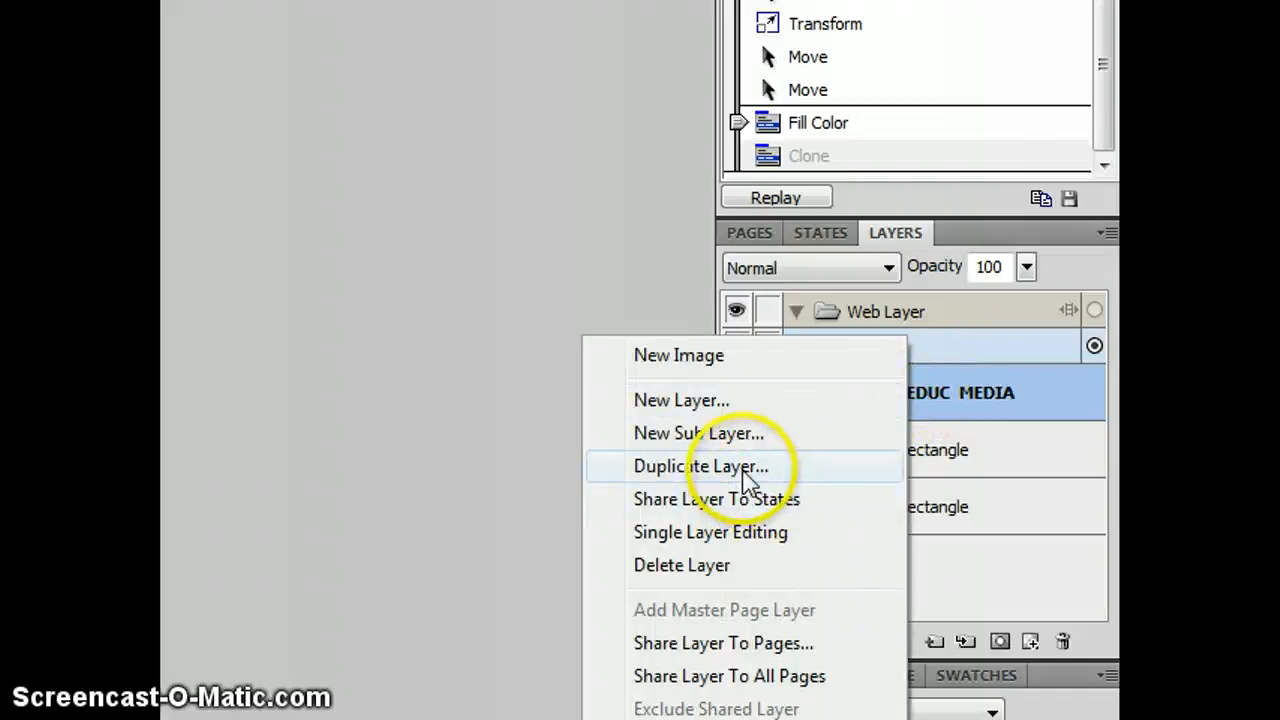
click(994, 391)
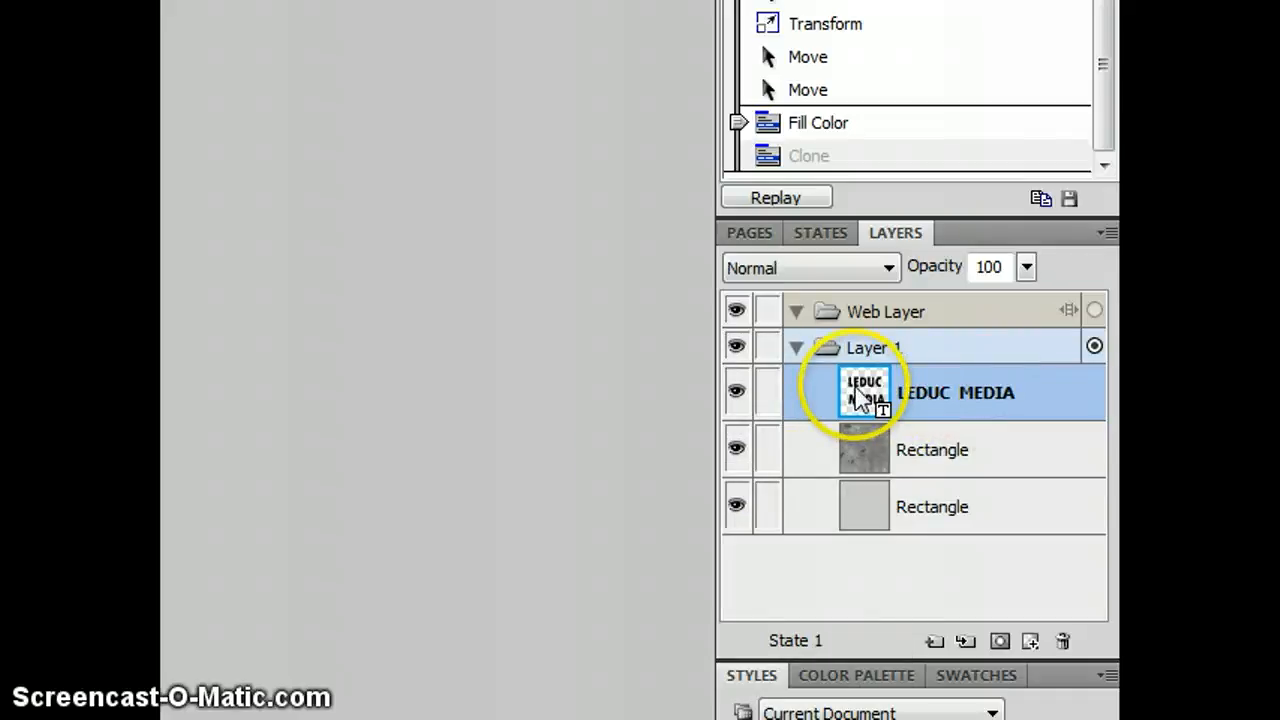
drag(862, 395, 1030, 630)
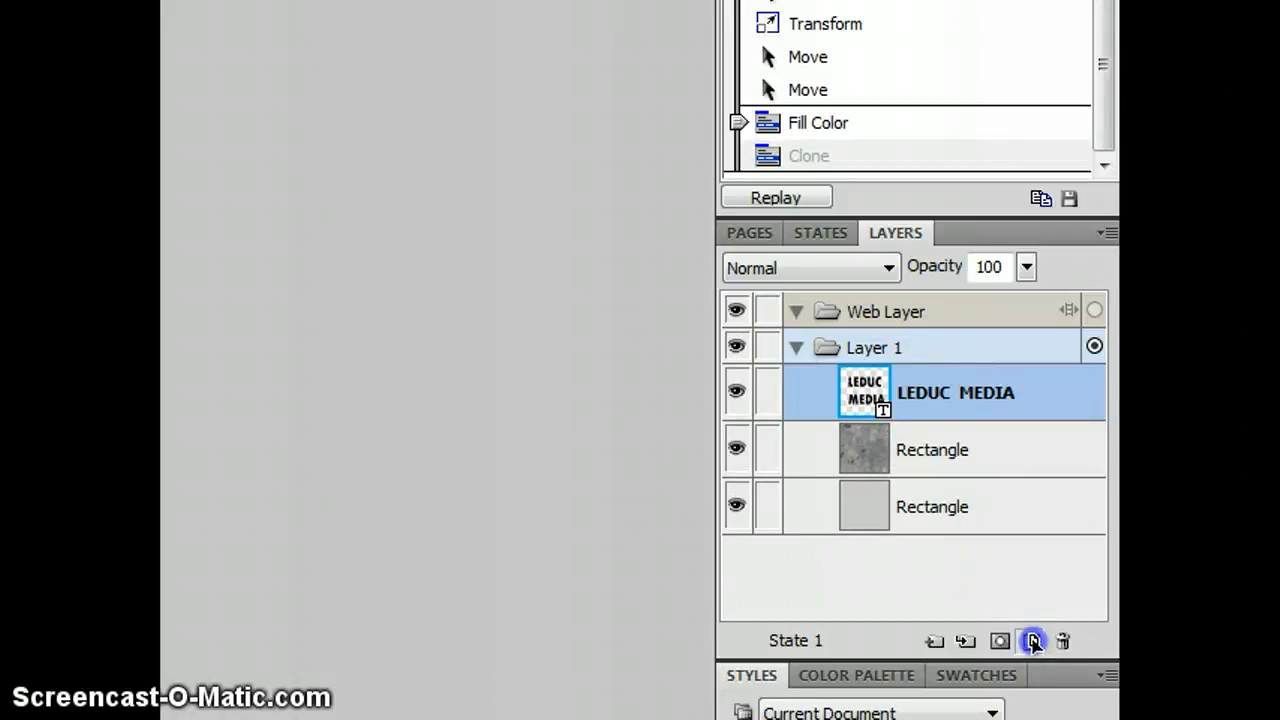
drag(1033, 641, 1034, 642)
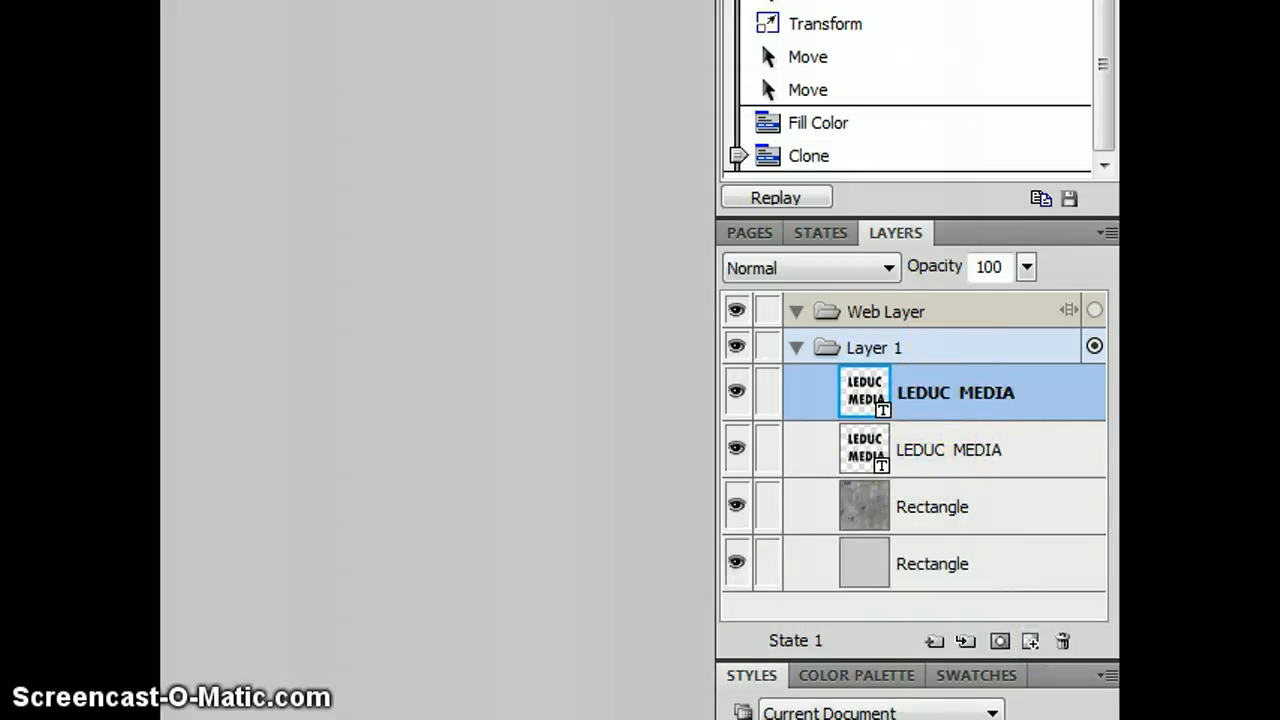
key(ctrl+z)
Switch the fill of the upper "LEDUC MEDIA" text copy from solid to Pattern.
click(965, 395)
click(968, 444)
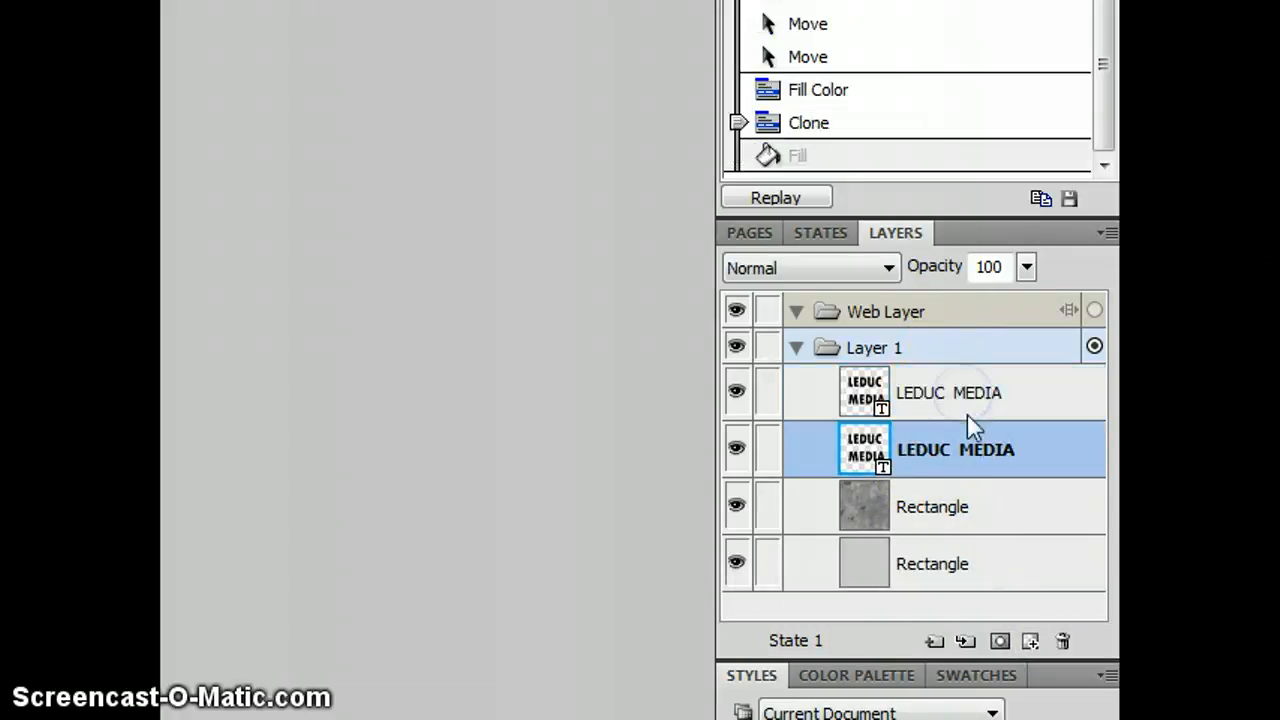
click(967, 402)
click(970, 444)
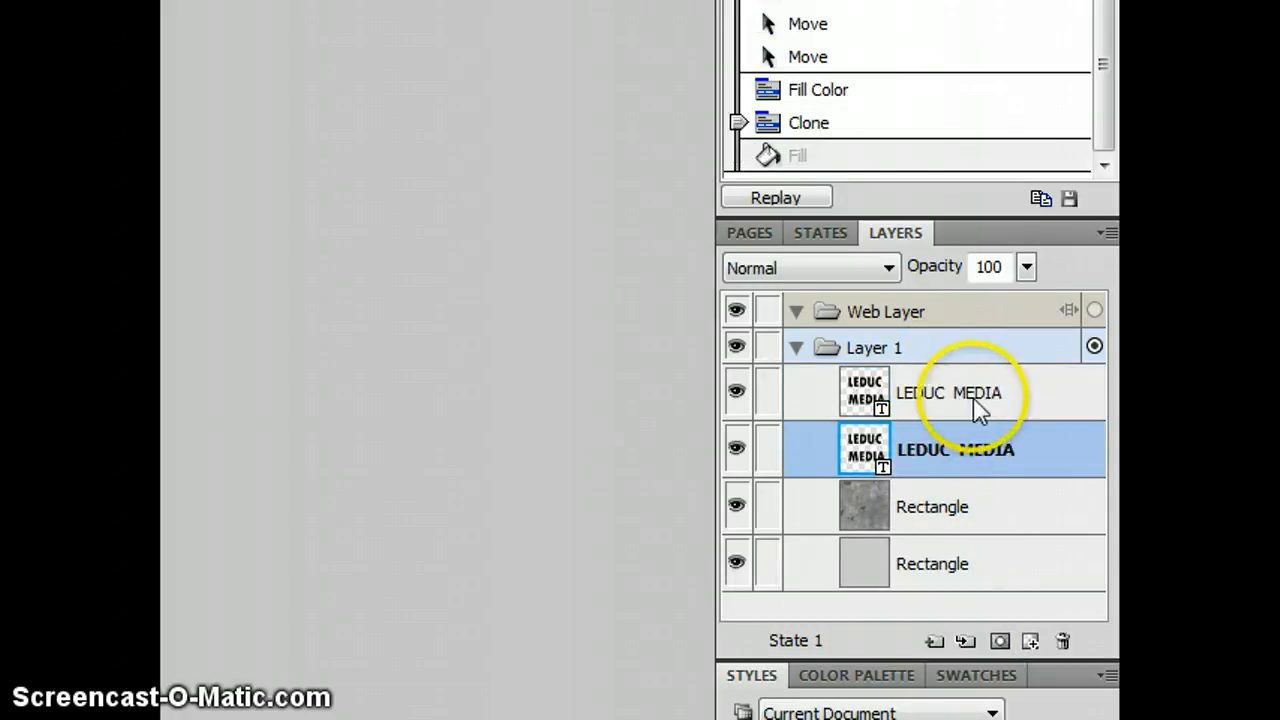
click(972, 405)
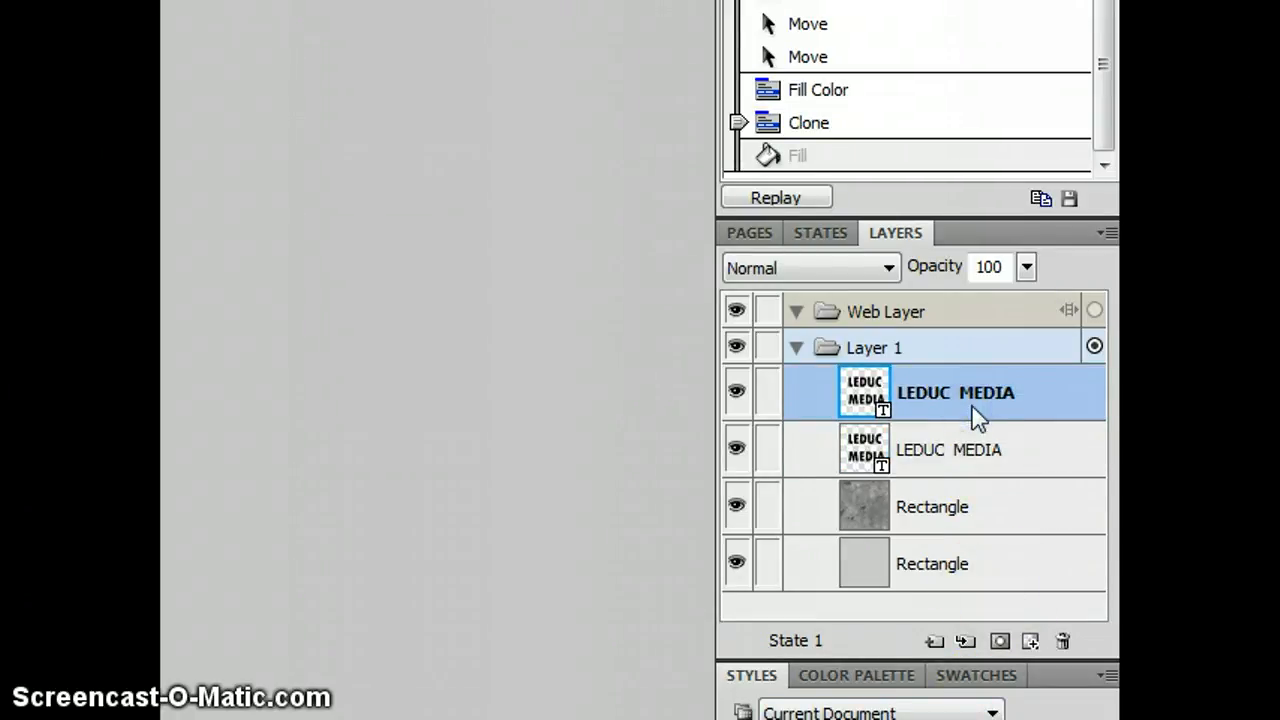
click(942, 711)
click(1045, 713)
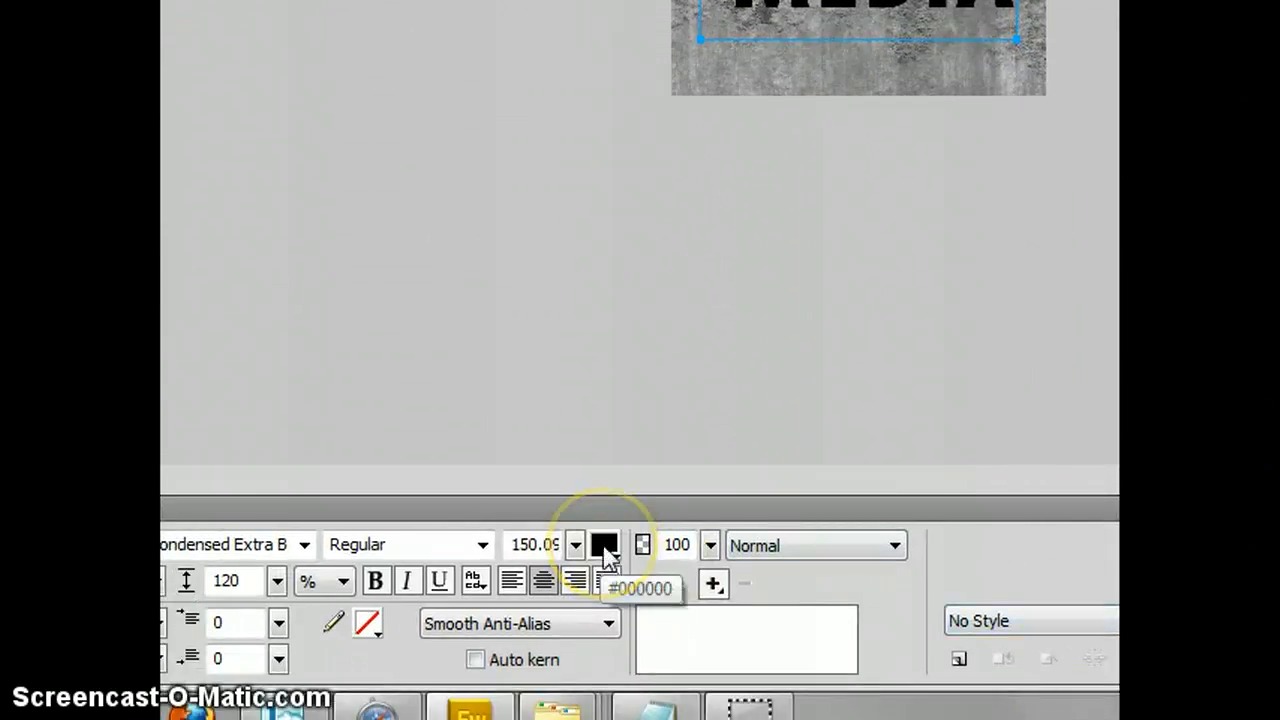
click(605, 548)
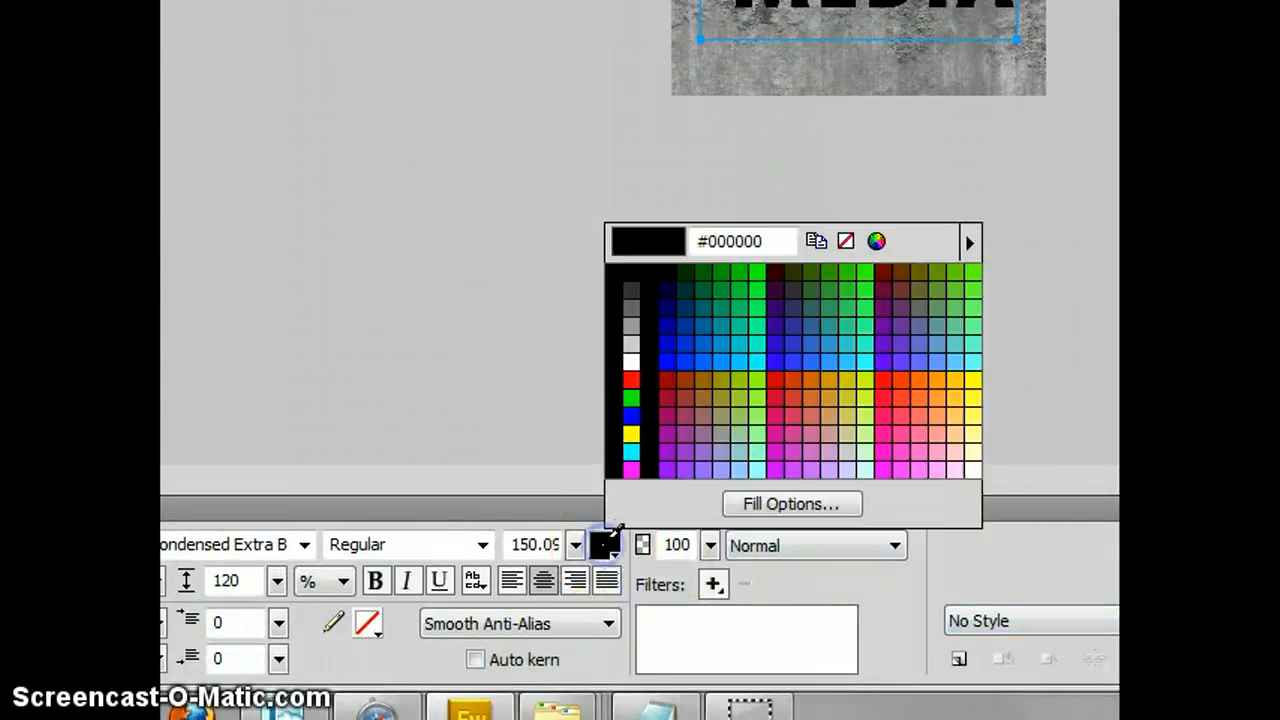
click(767, 504)
click(862, 246)
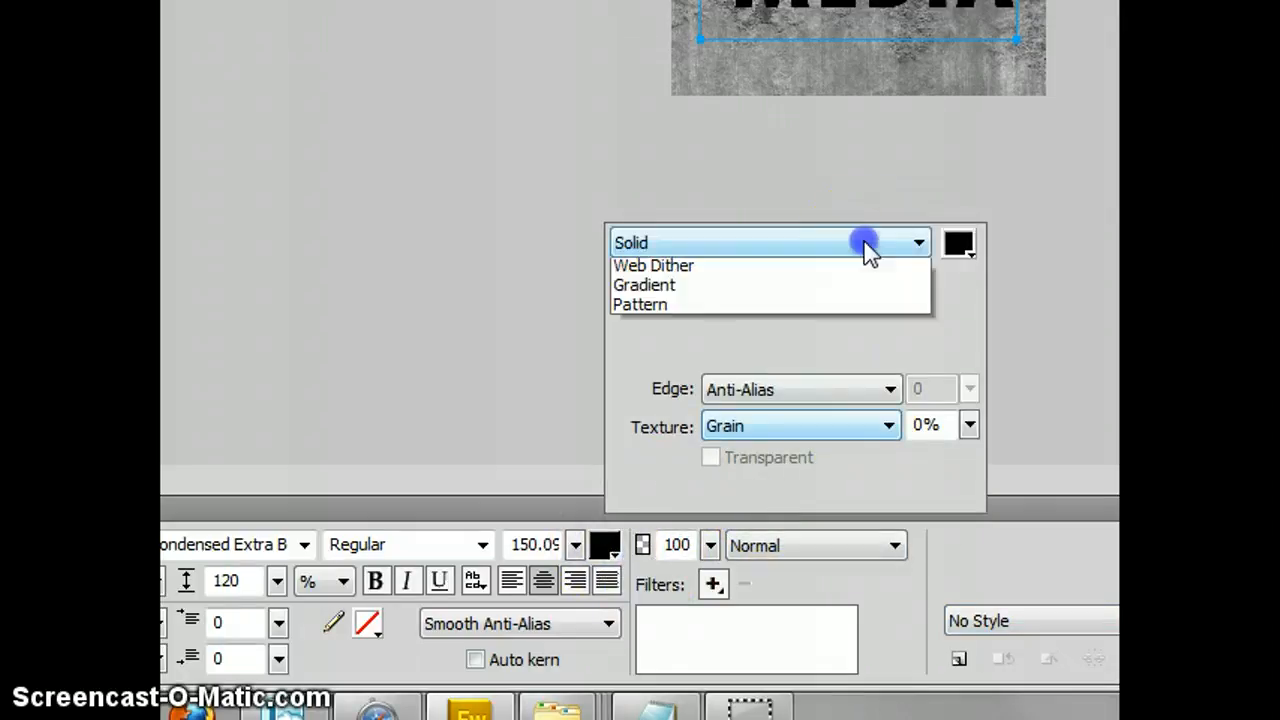
click(794, 347)
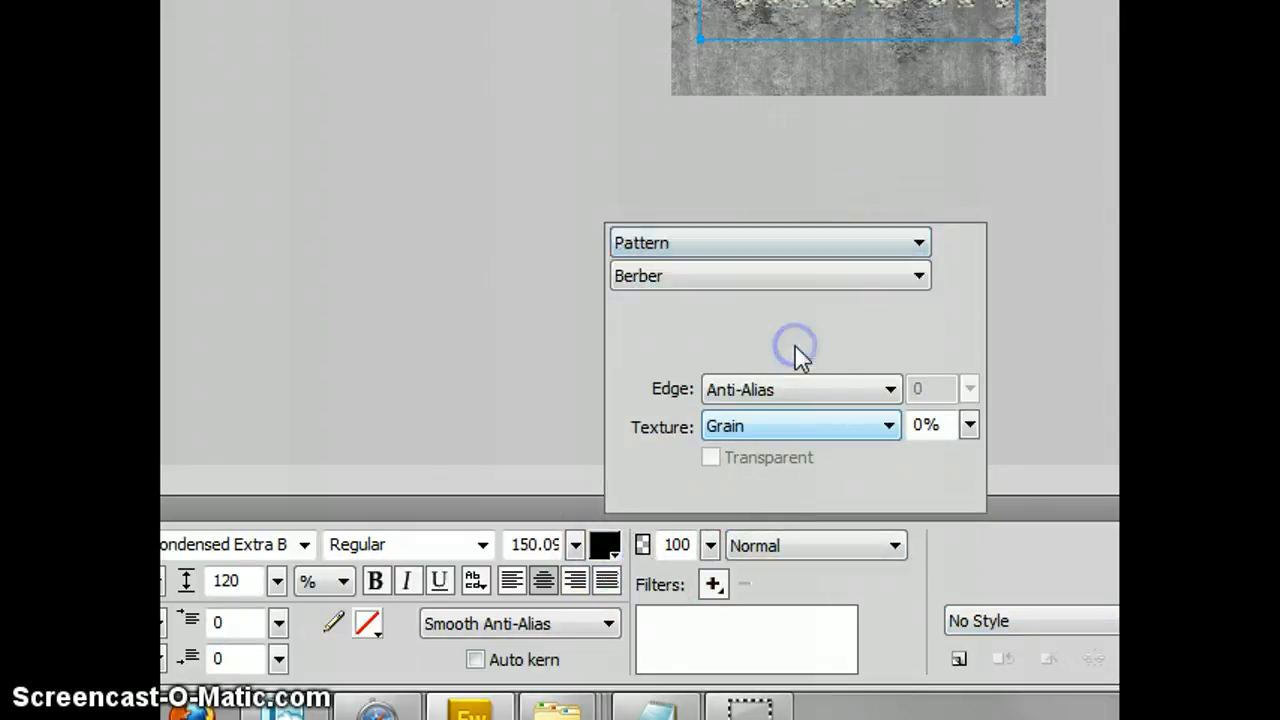
Load the image file grunge3.jpg as the custom fill pattern for the upper text copy.
click(828, 292)
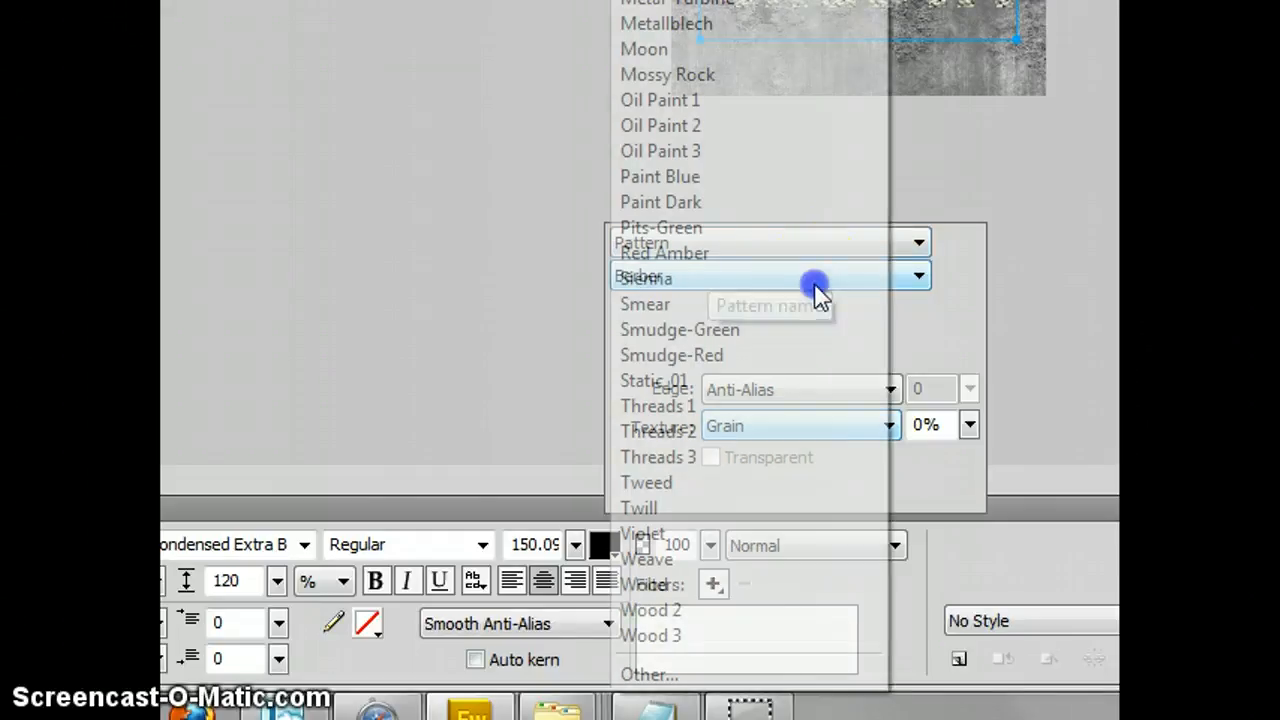
click(752, 678)
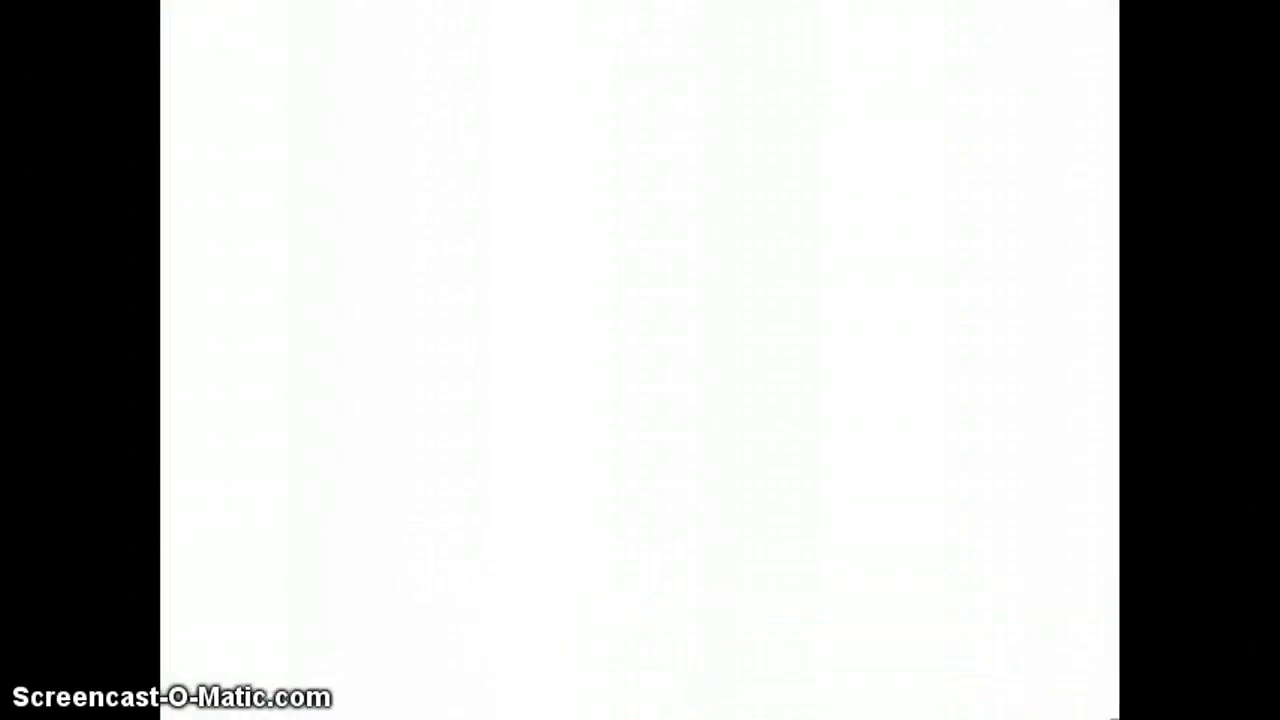
double_click(645, 50)
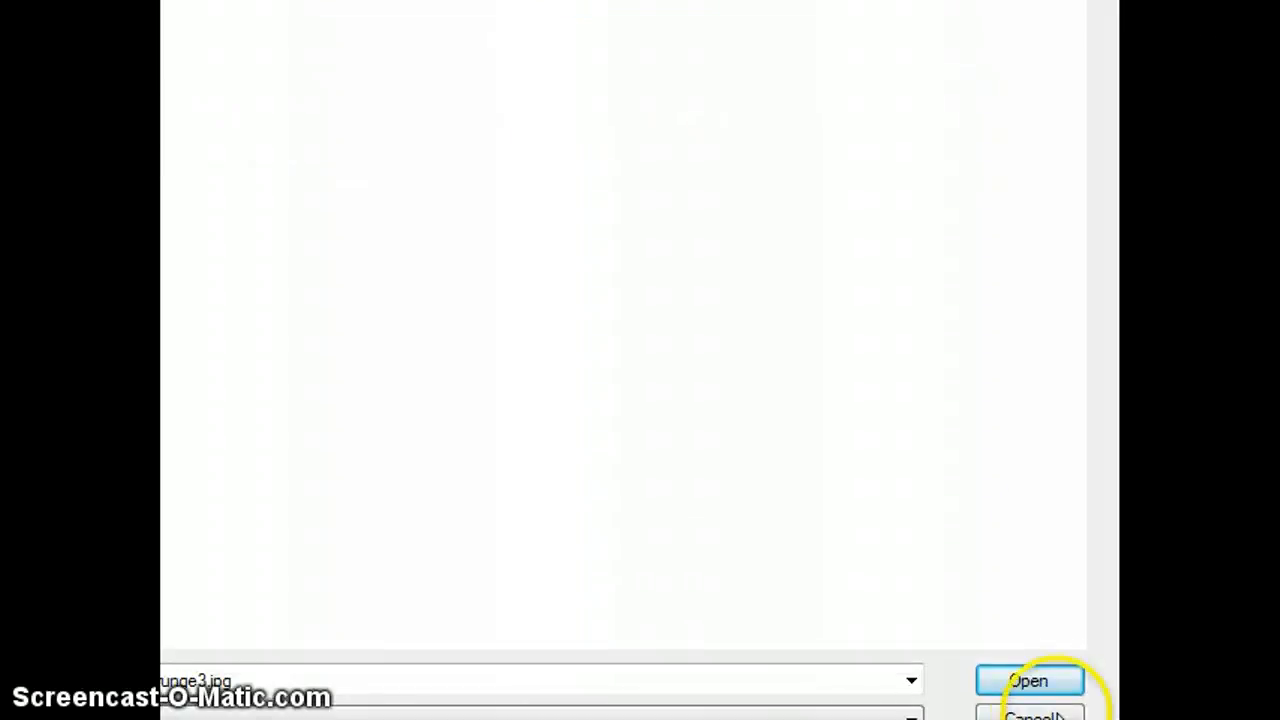
click(1046, 689)
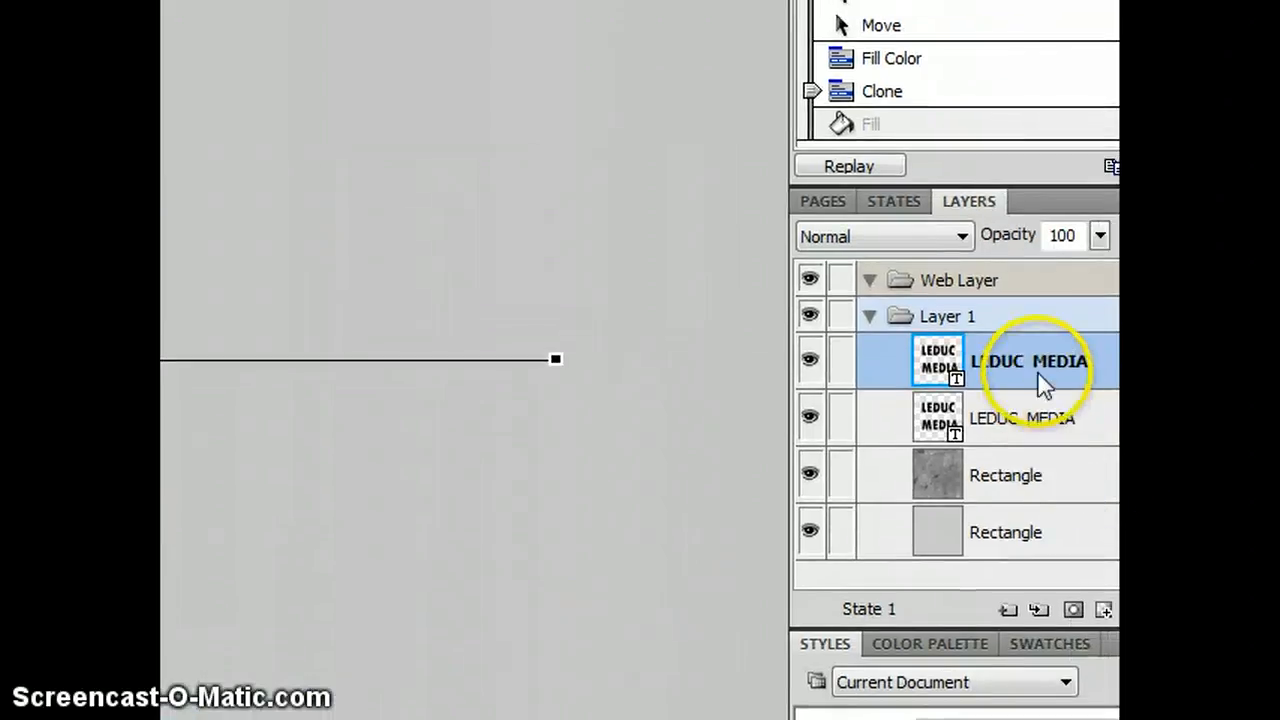
click(1043, 421)
click(1008, 380)
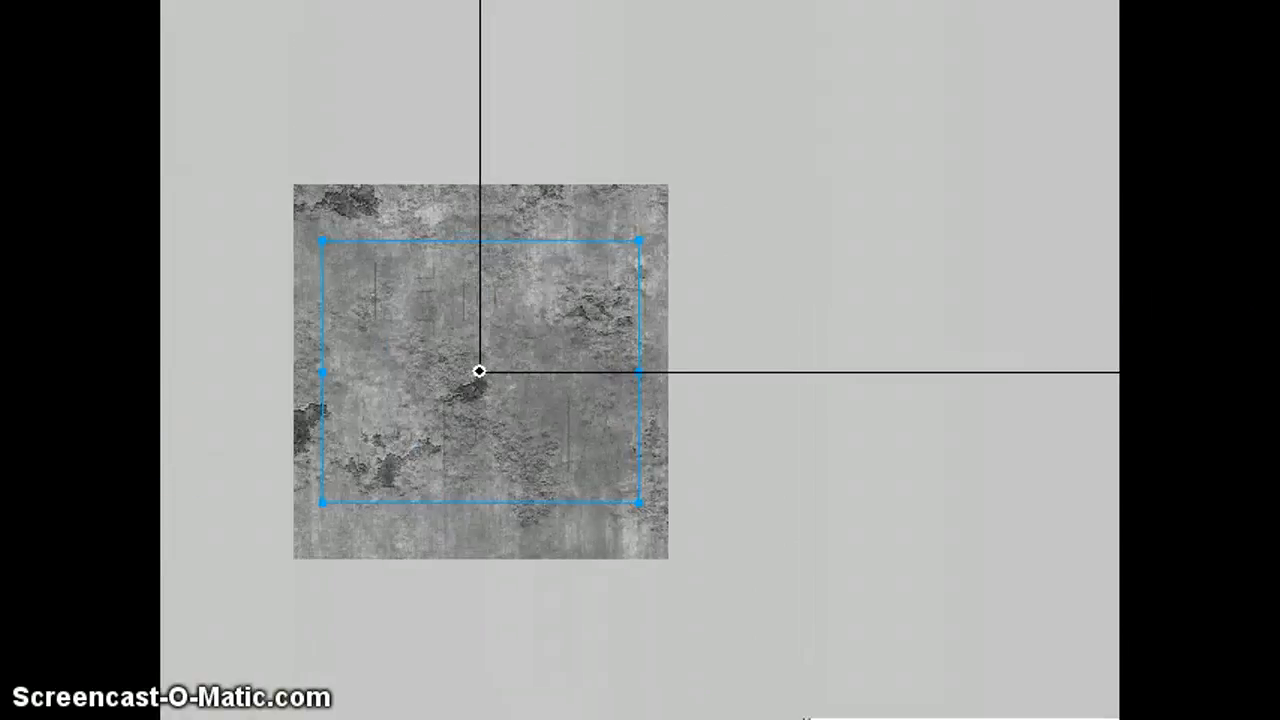
click(270, 716)
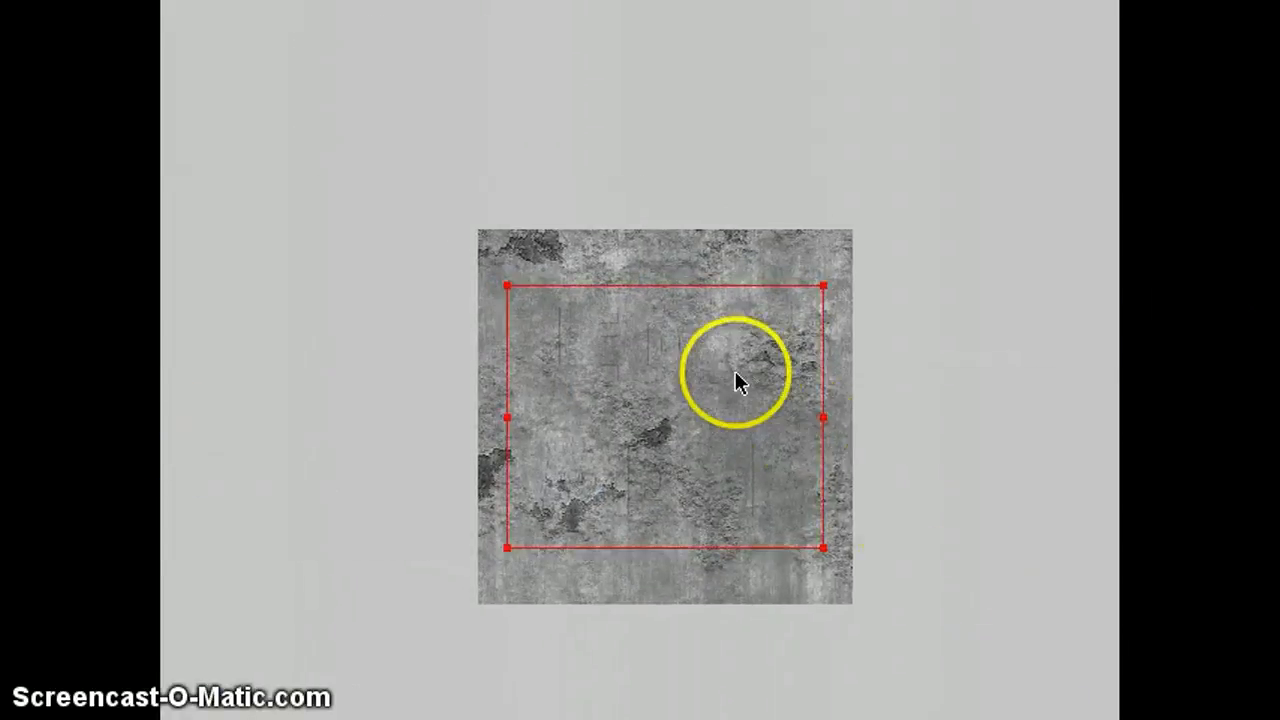
click(695, 349)
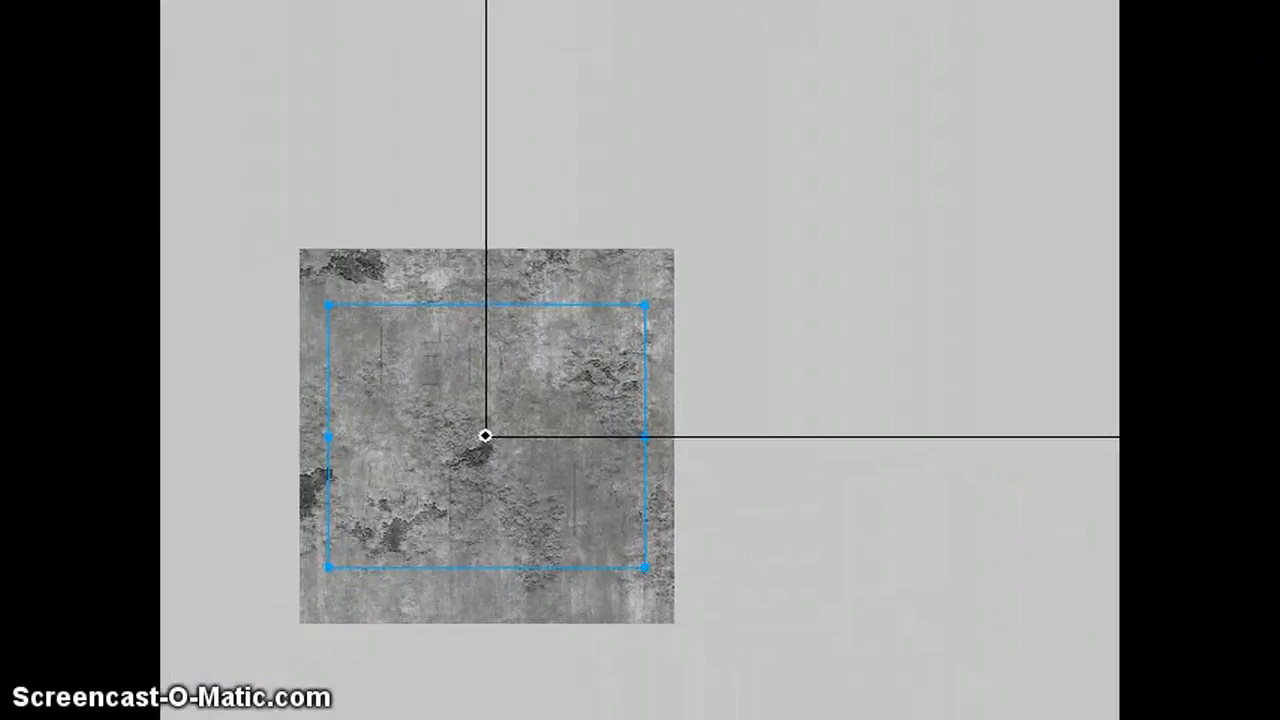
click(1039, 528)
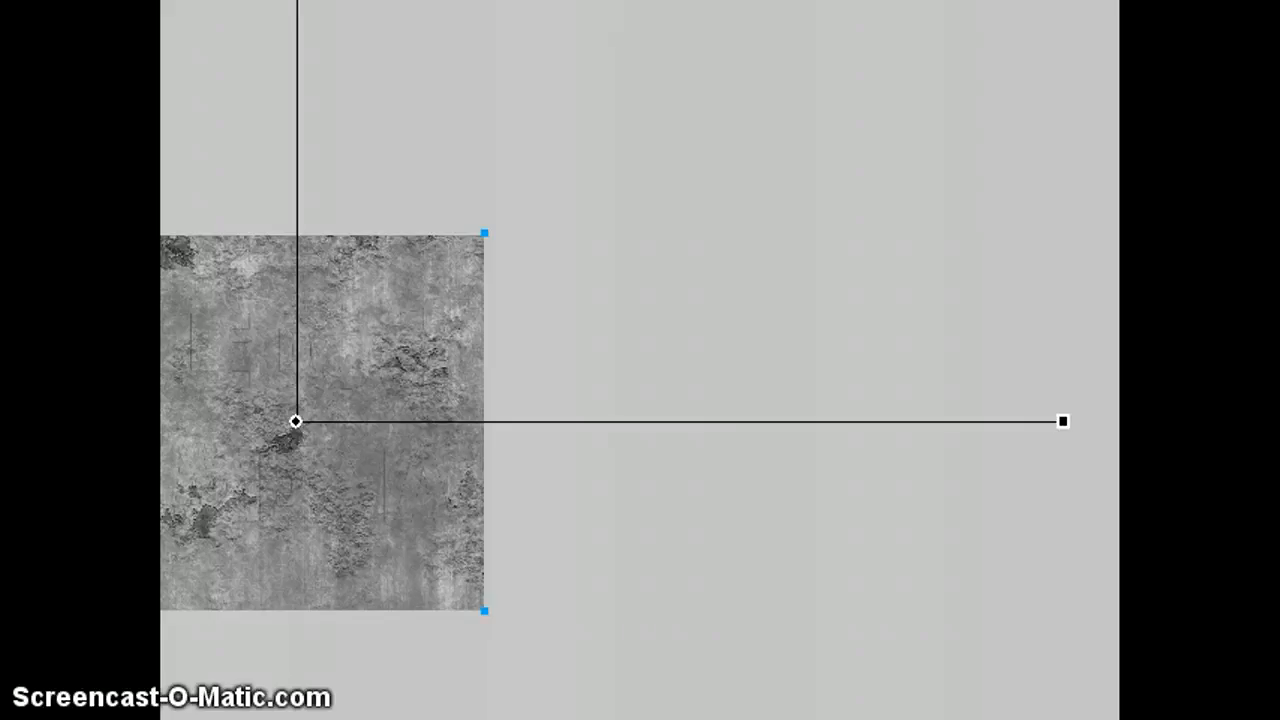
Set the blend mode of the upper, texture-filled "LEDUC MEDIA" text copy to Linear Light.
click(297, 430)
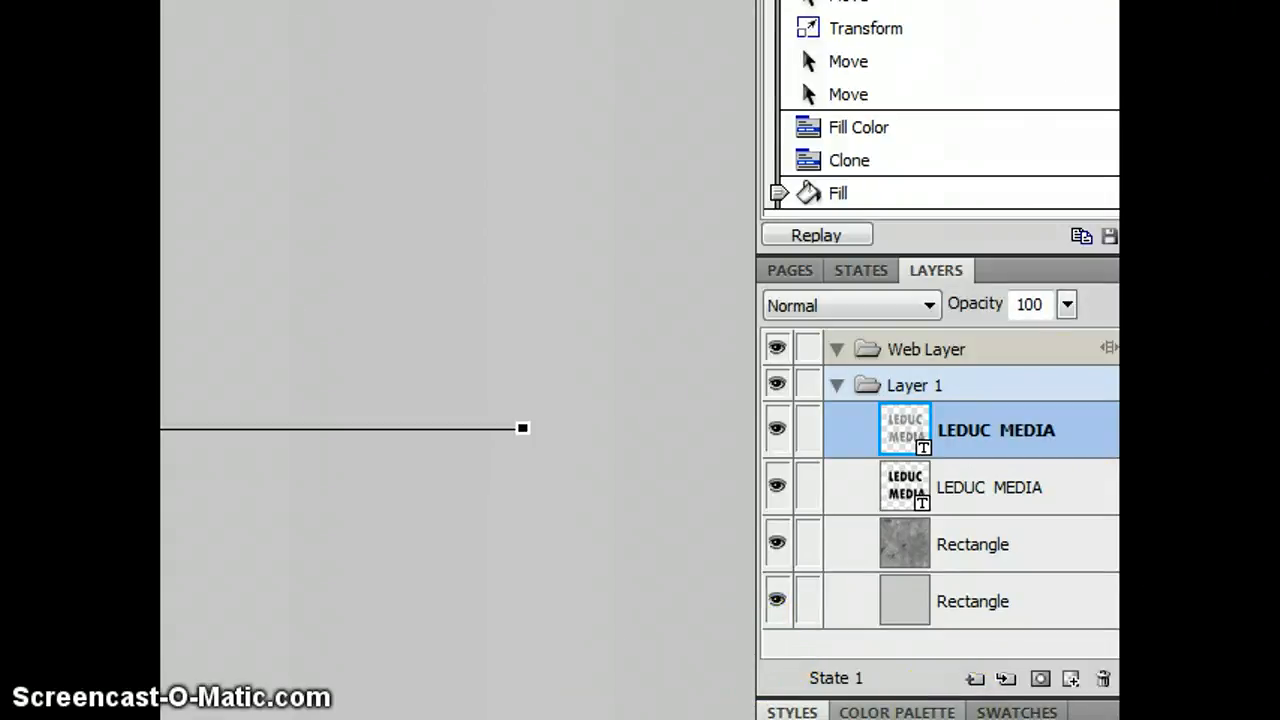
click(929, 305)
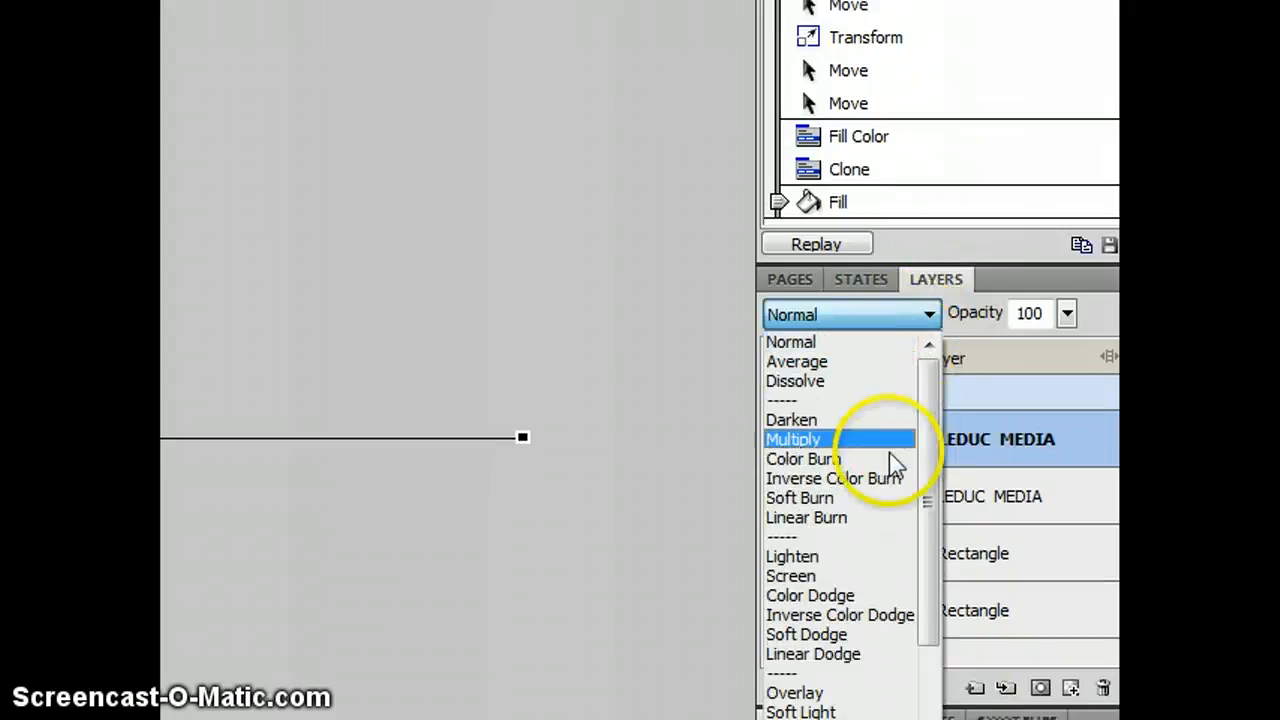
click(1068, 712)
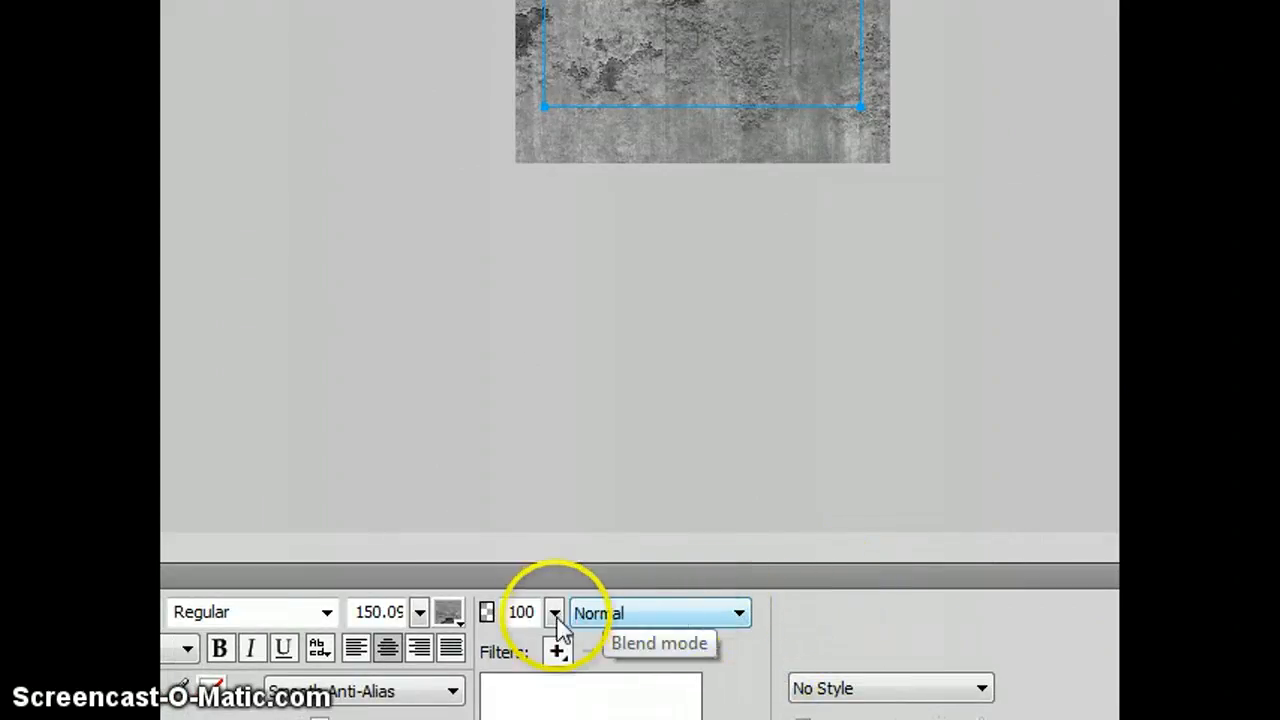
click(629, 618)
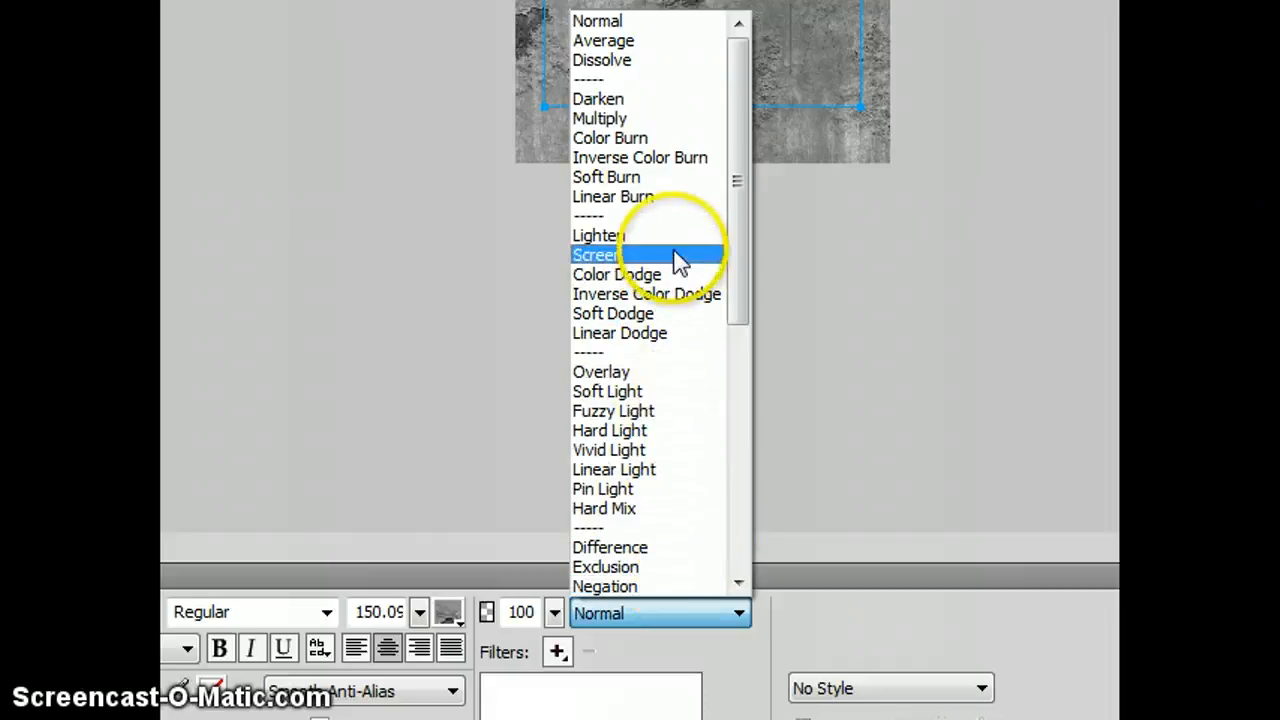
click(648, 469)
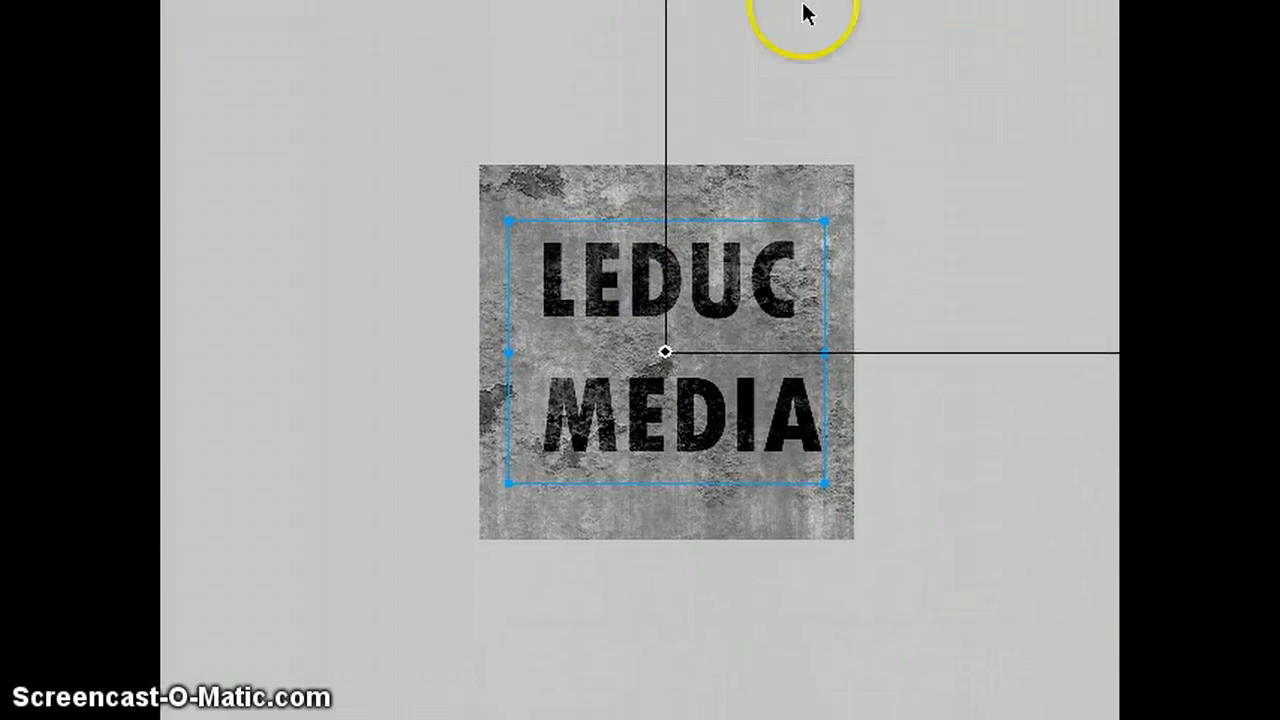
Deselect the "LEDUC MEDIA" text and save the finished design as firstlastname_activity5.png.
key(ctrl+d)
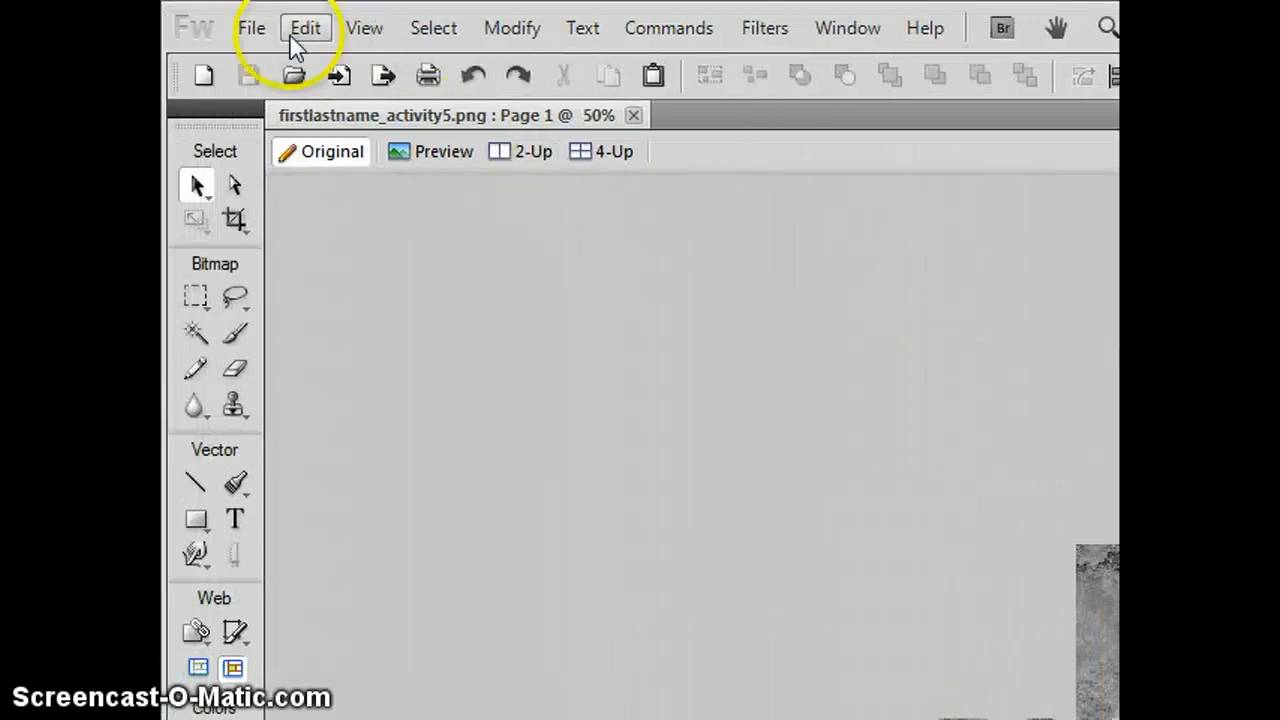
click(255, 30)
click(303, 372)
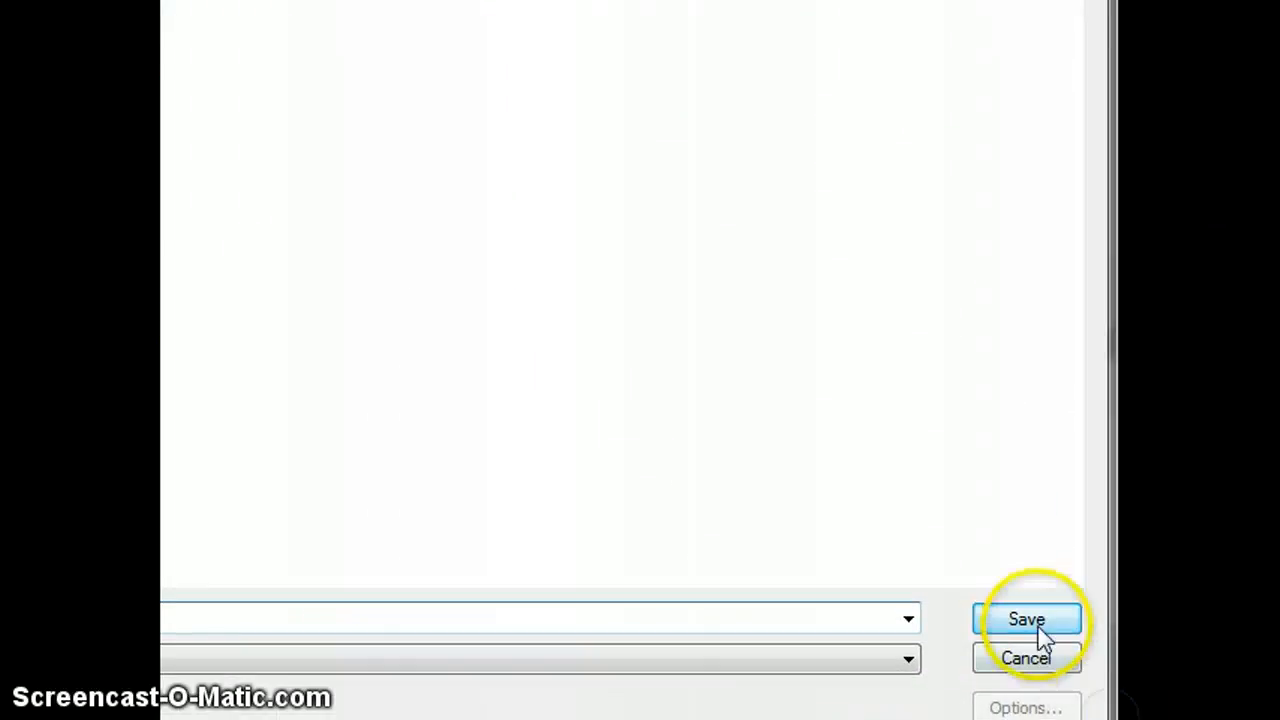
click(1027, 616)
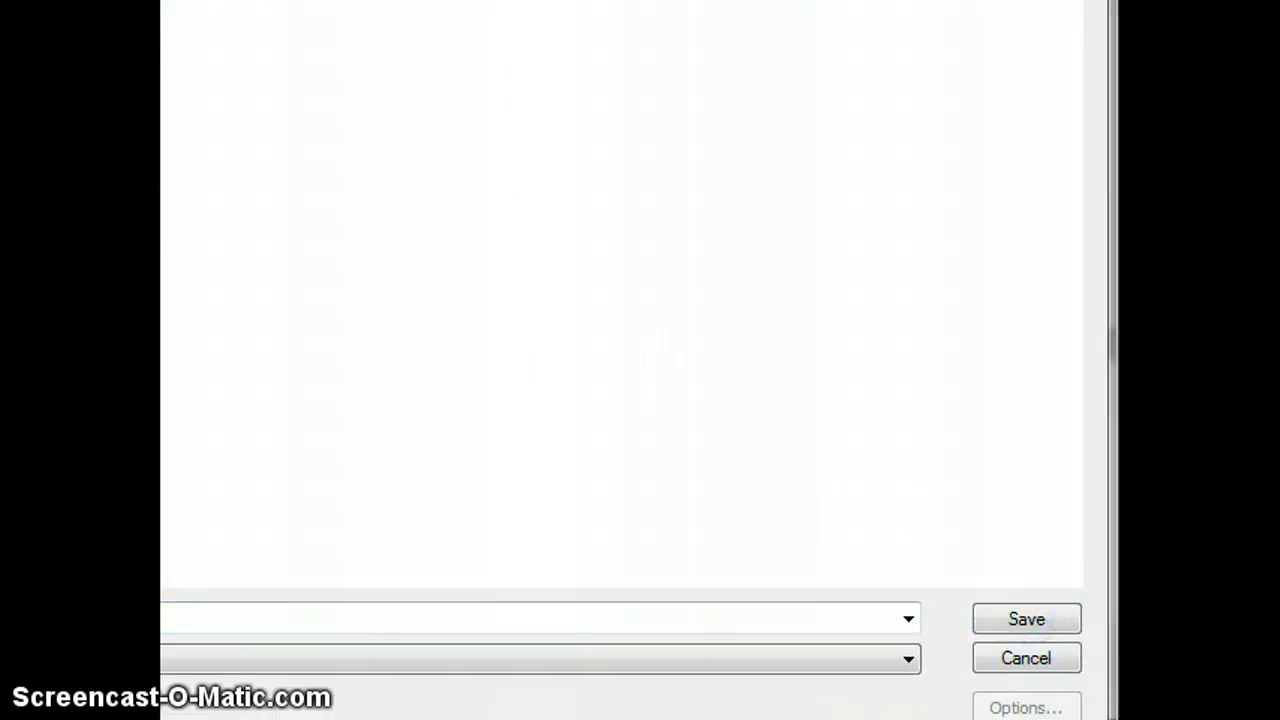
Run the Export Wizard to select an export format, with the web as destination, through to the export preview.
click(246, 36)
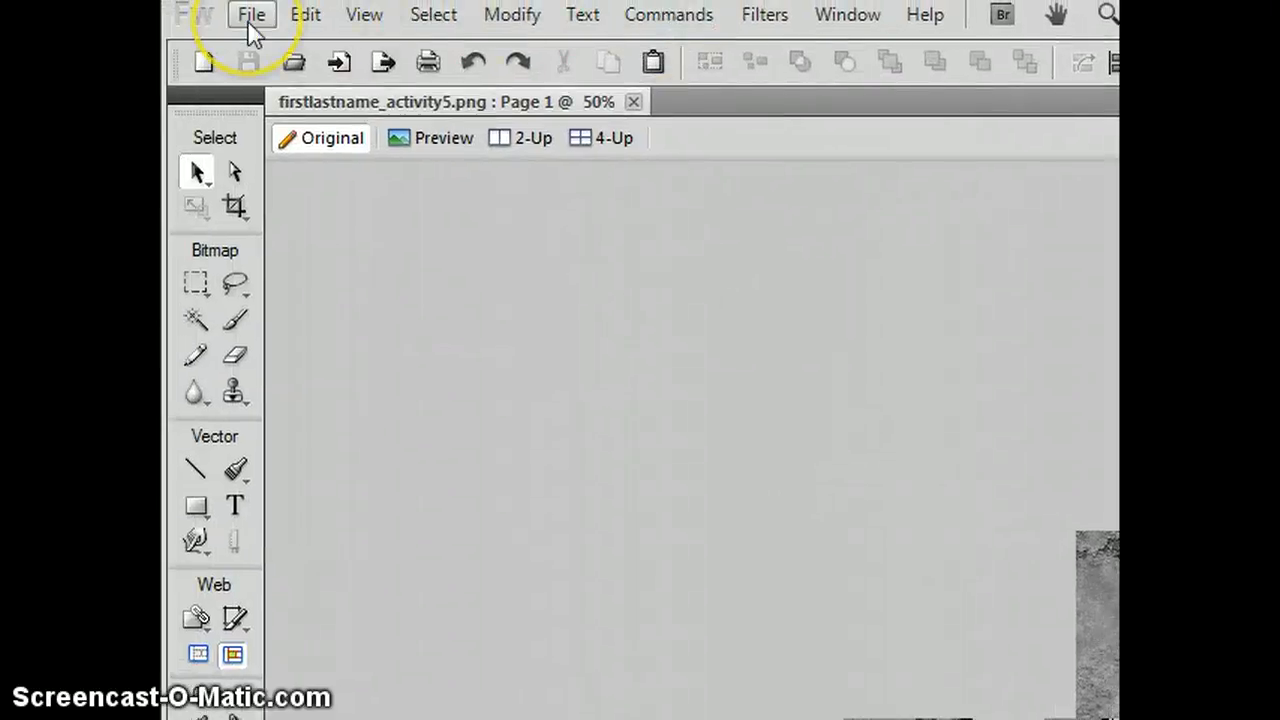
click(251, 18)
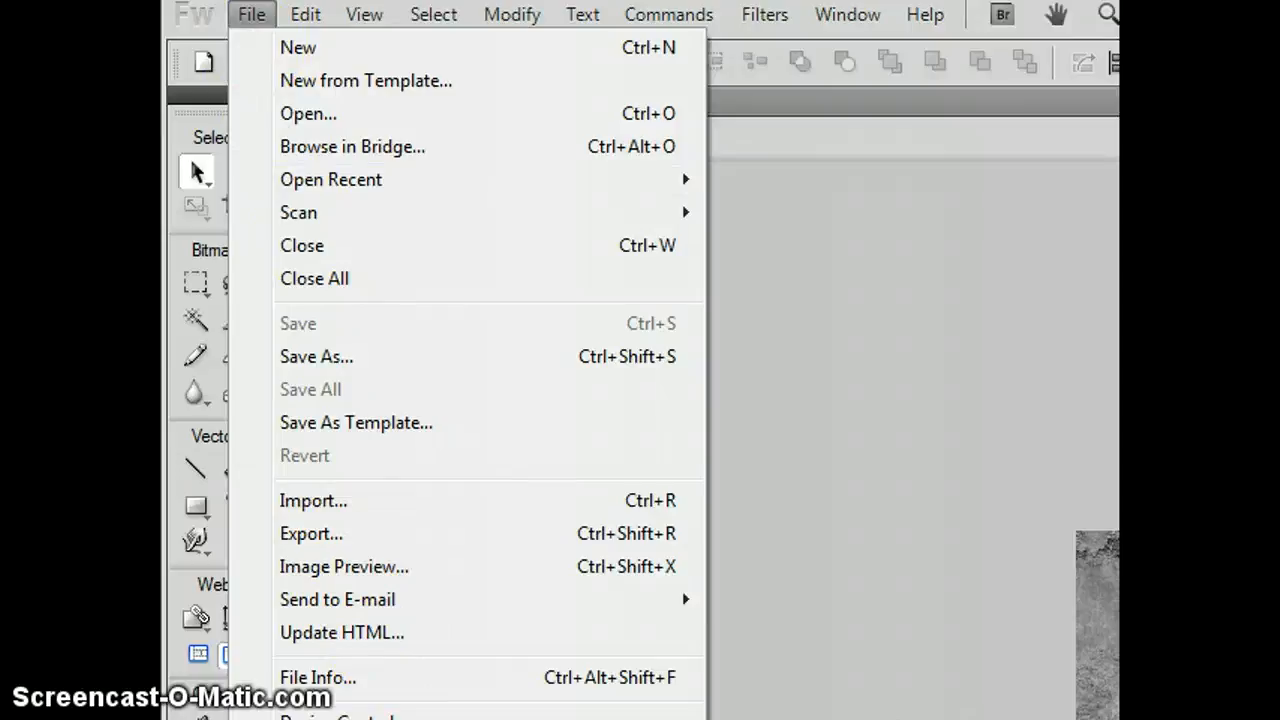
key(Escape)
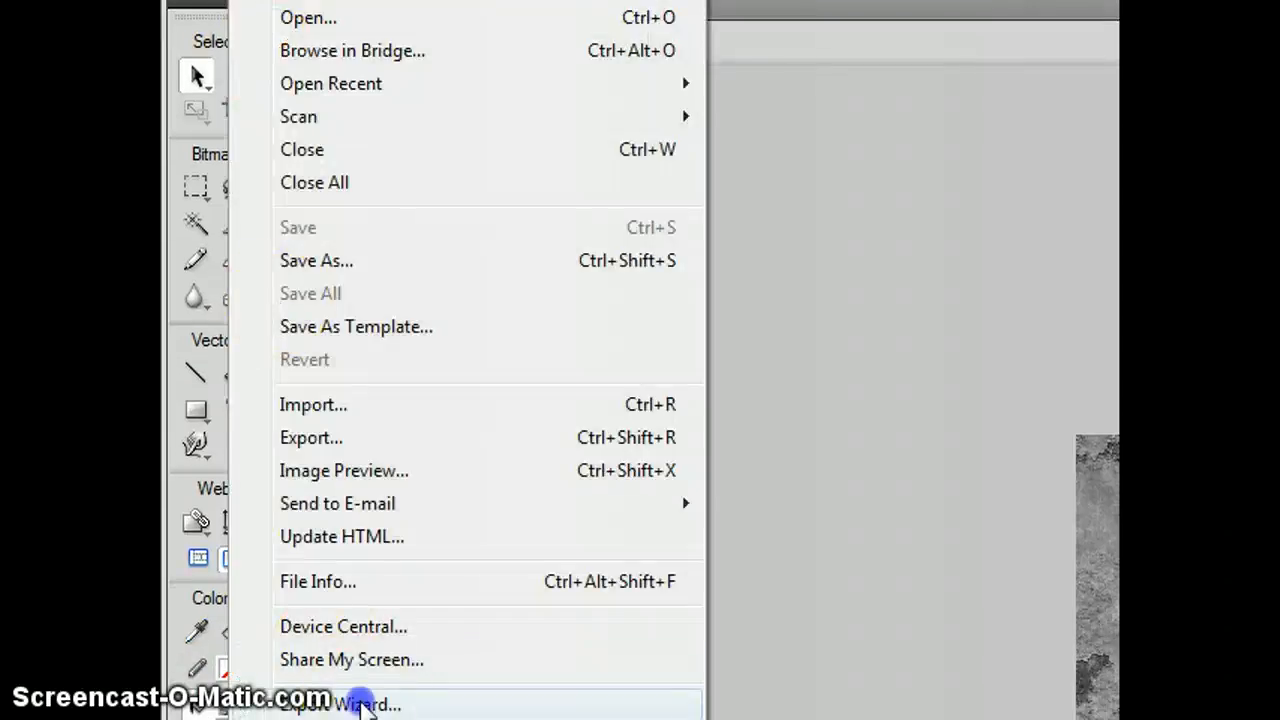
click(337, 700)
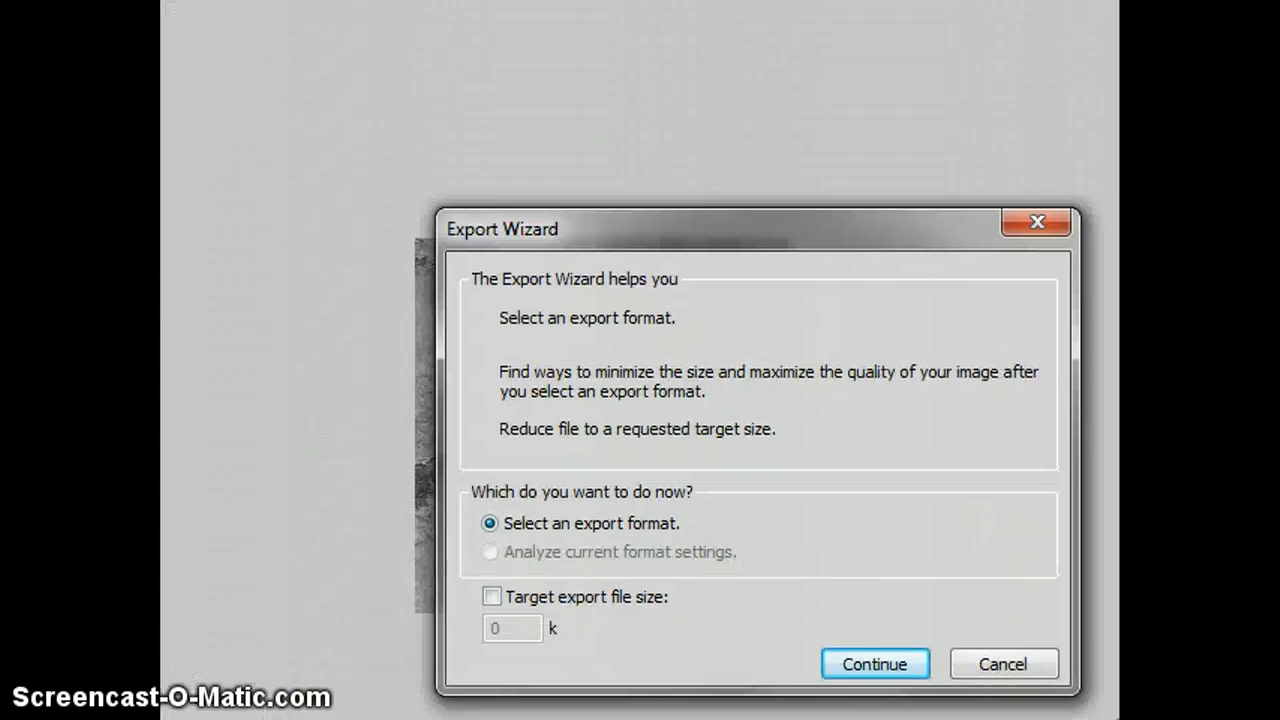
click(866, 658)
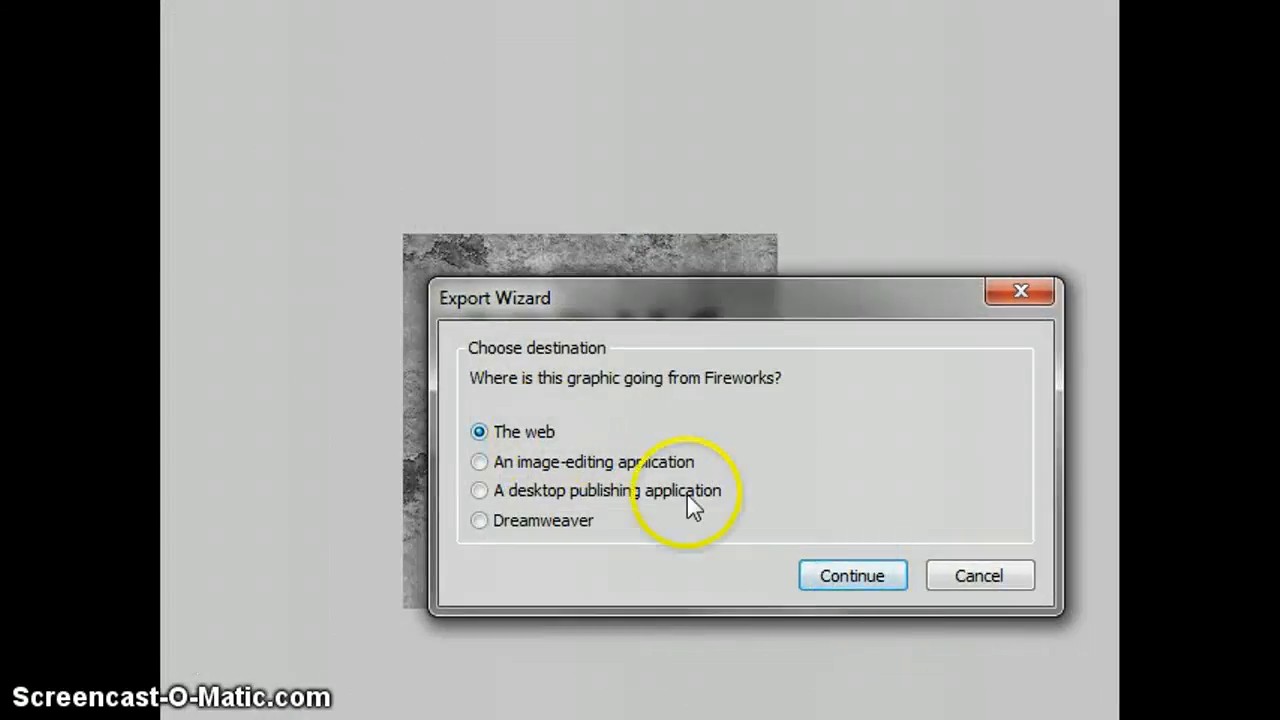
click(851, 577)
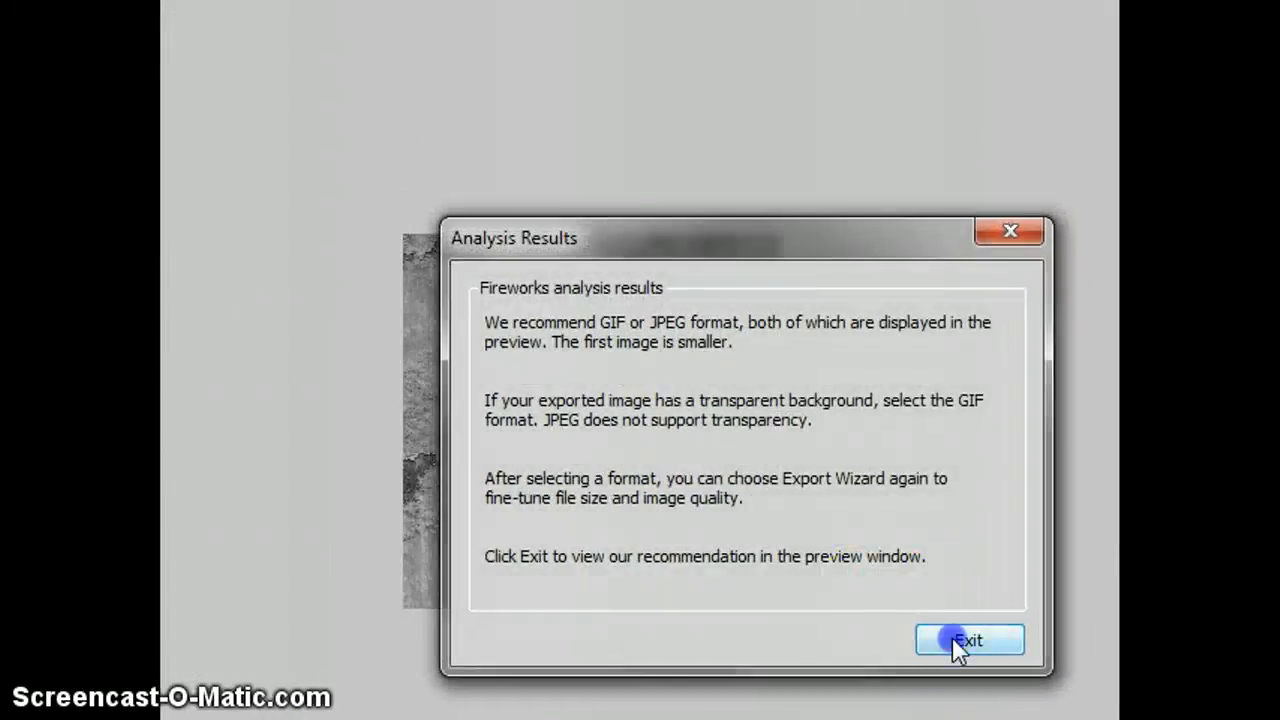
click(960, 643)
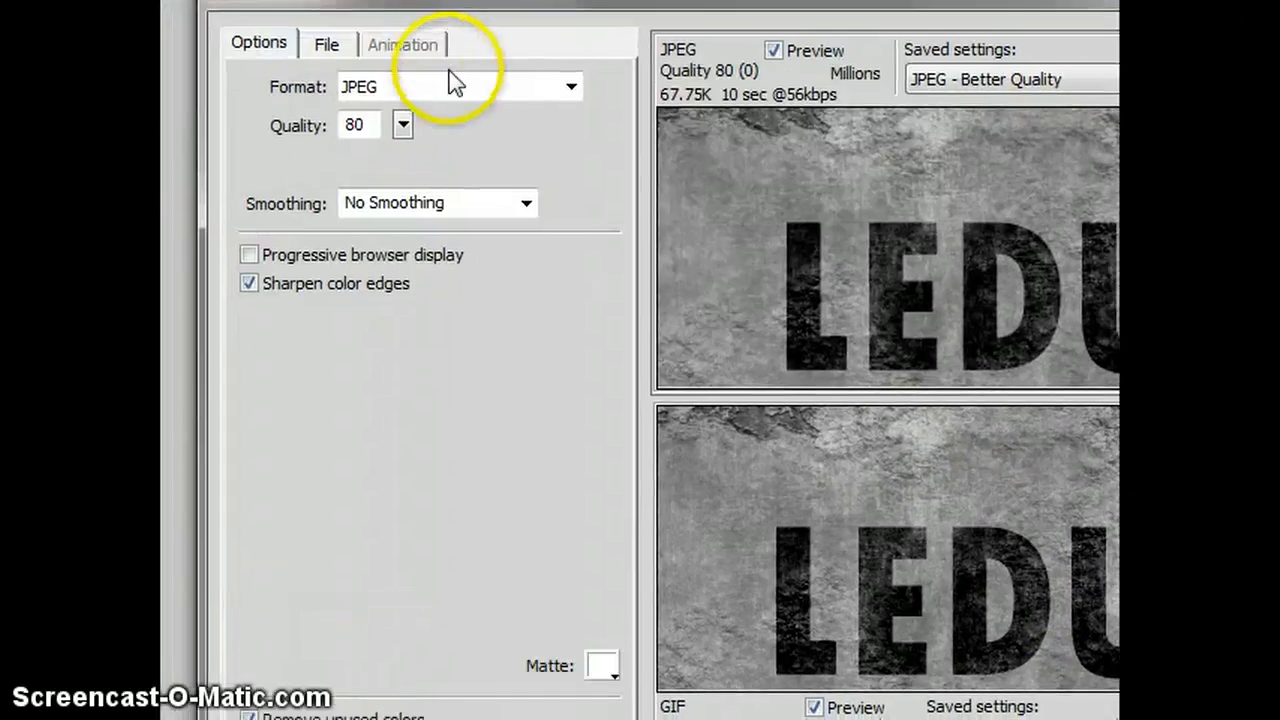
Change the export format from JPEG to PNG 24 and proceed to exporting the image.
click(457, 86)
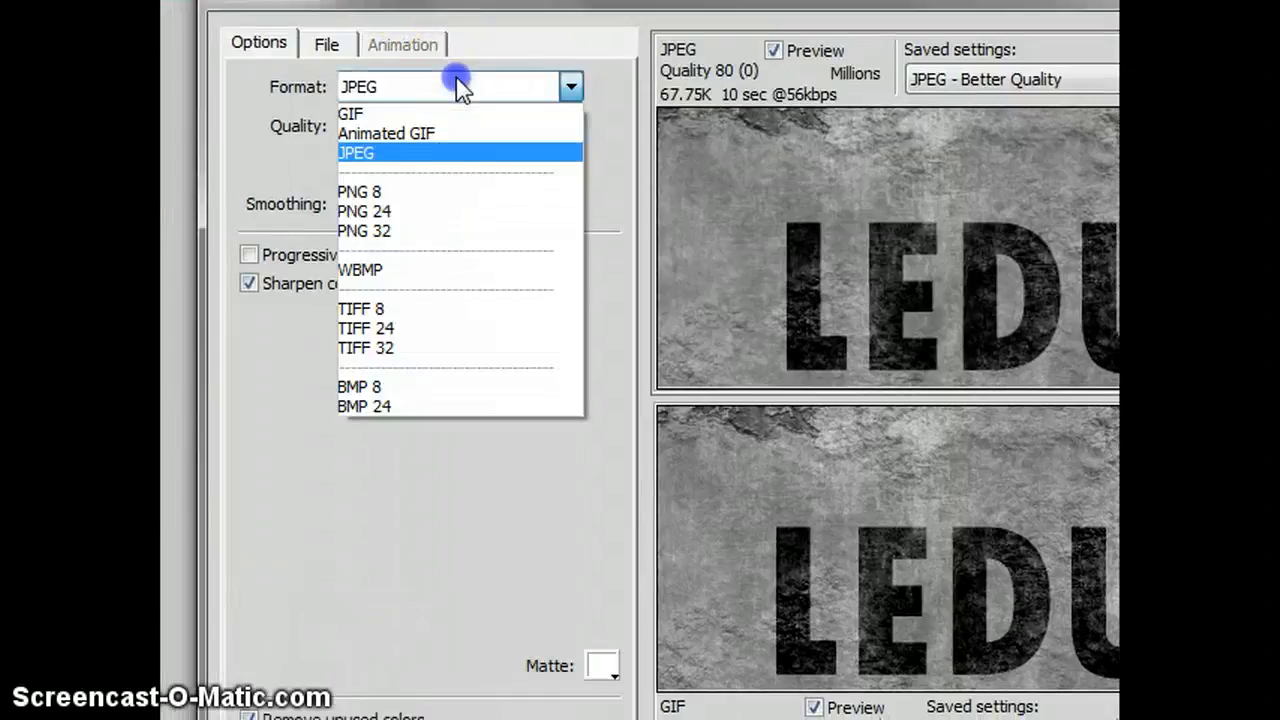
click(423, 211)
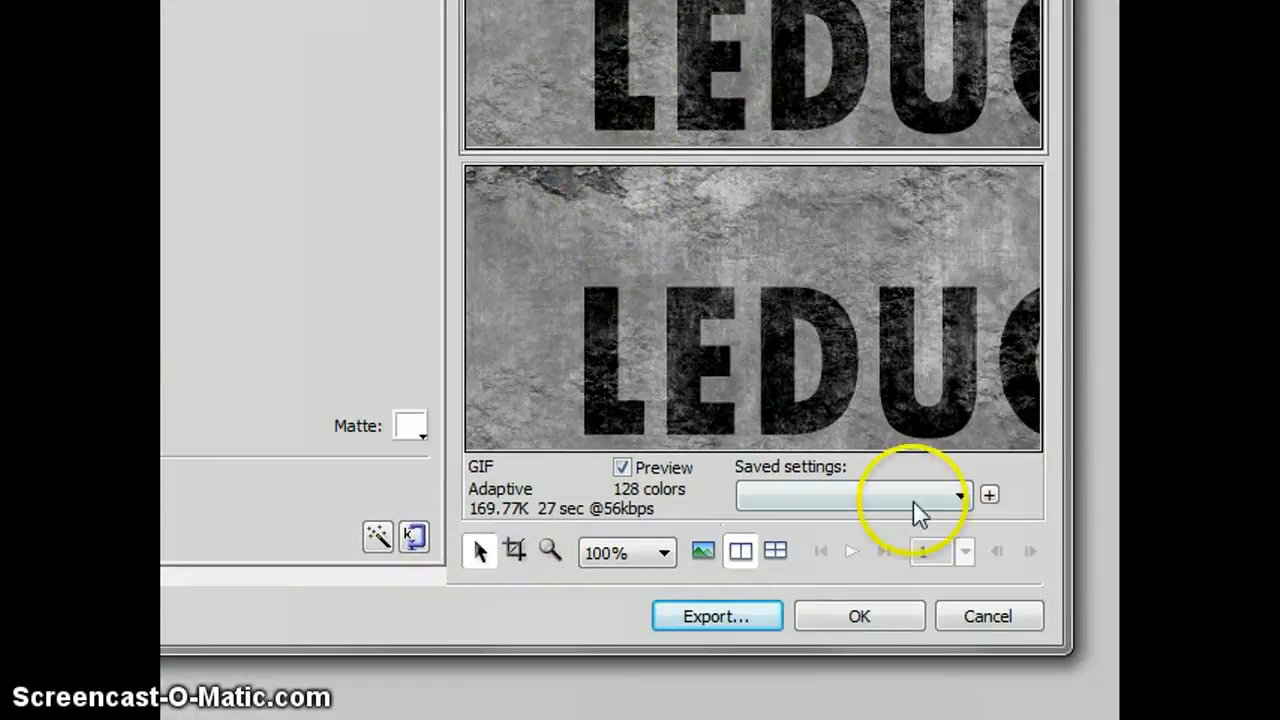
click(725, 614)
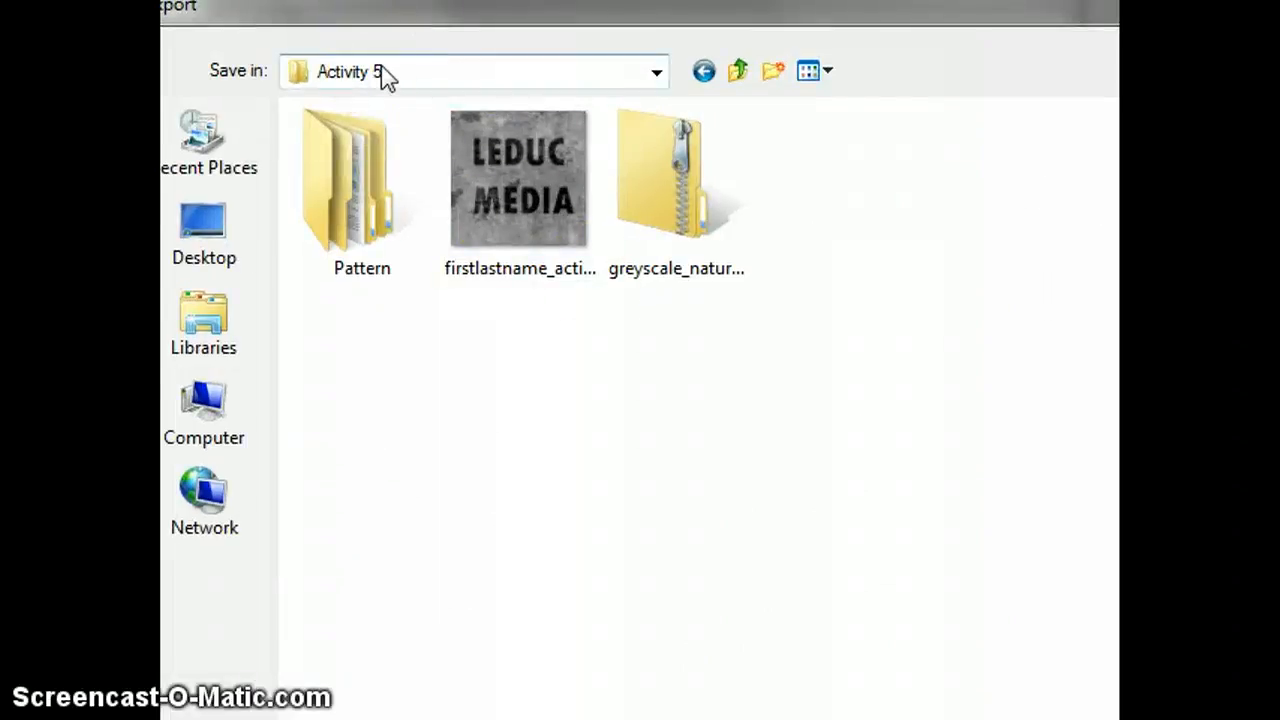
Export the image into the Activity 5 folder under the file name firstlastname_activity5forweb.png.
click(680, 200)
click(374, 205)
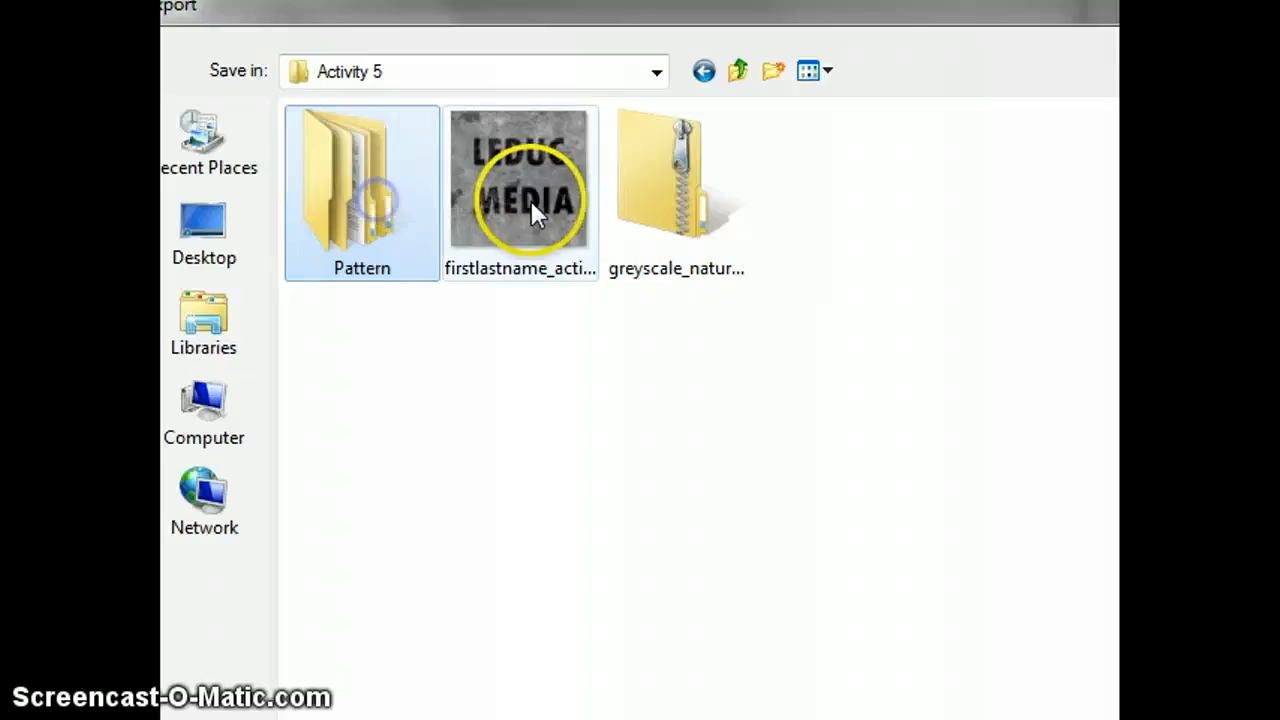
click(531, 200)
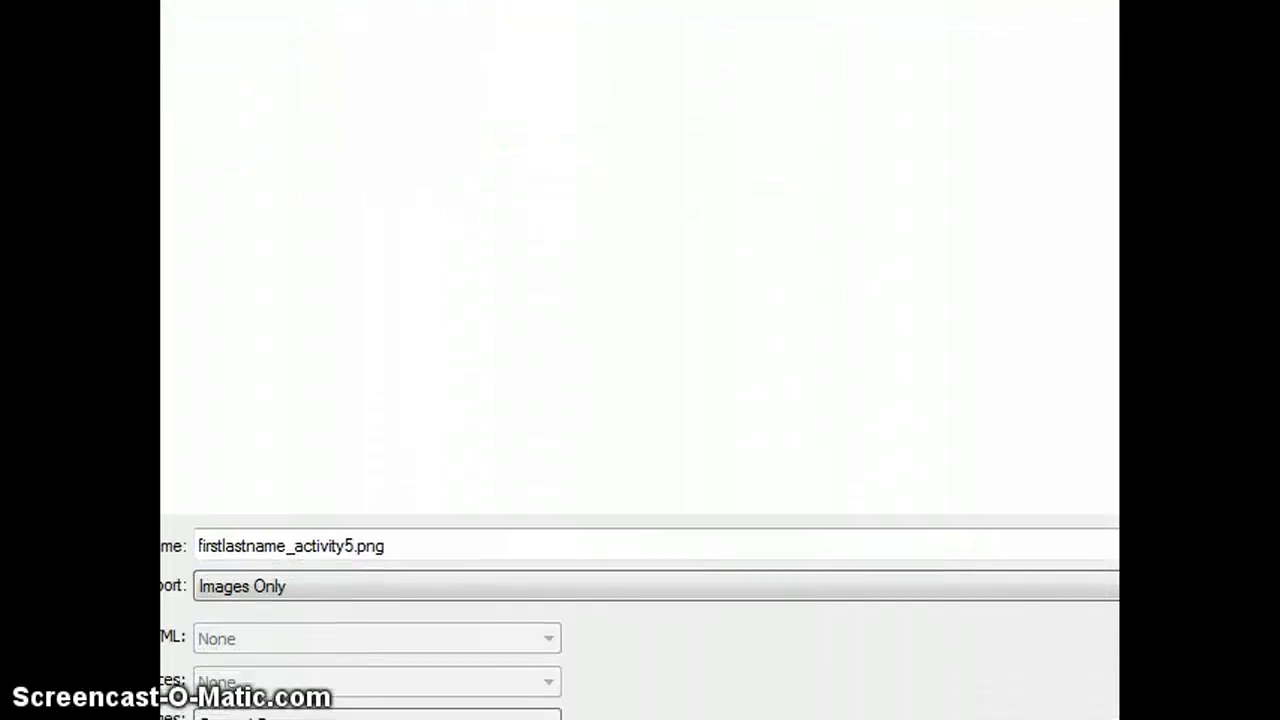
click(217, 545)
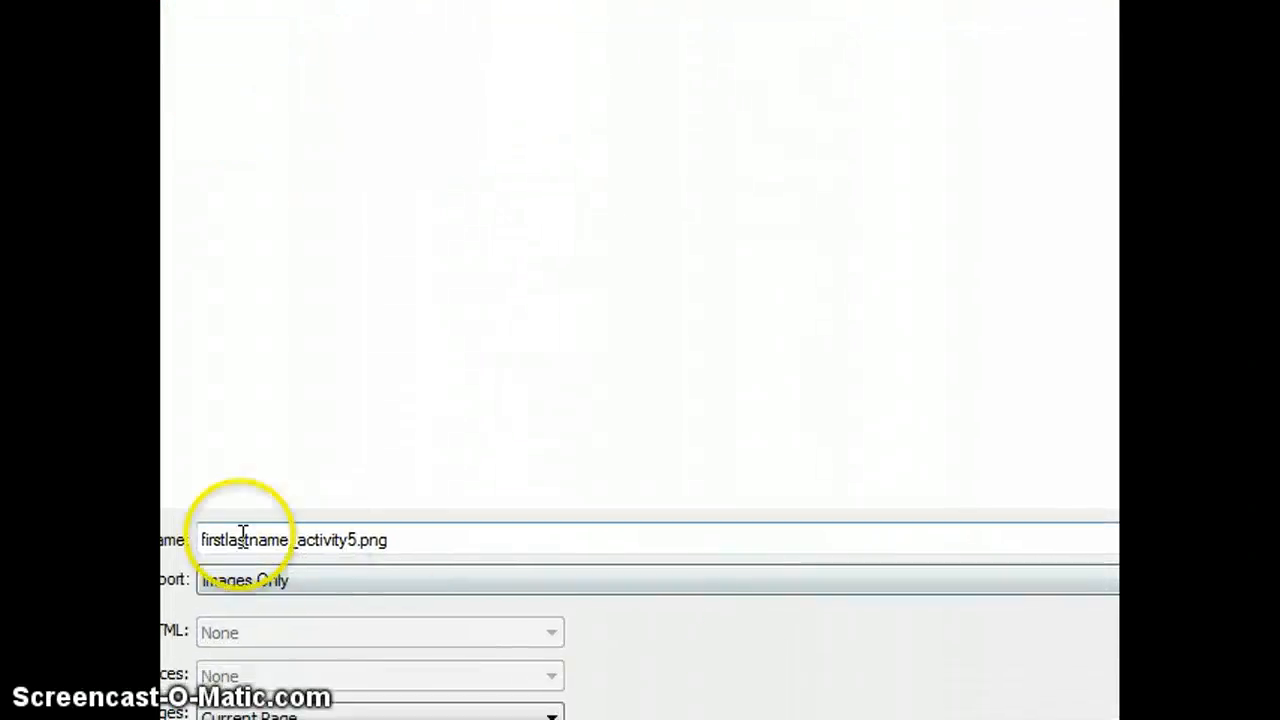
double_click(349, 540)
click(380, 538)
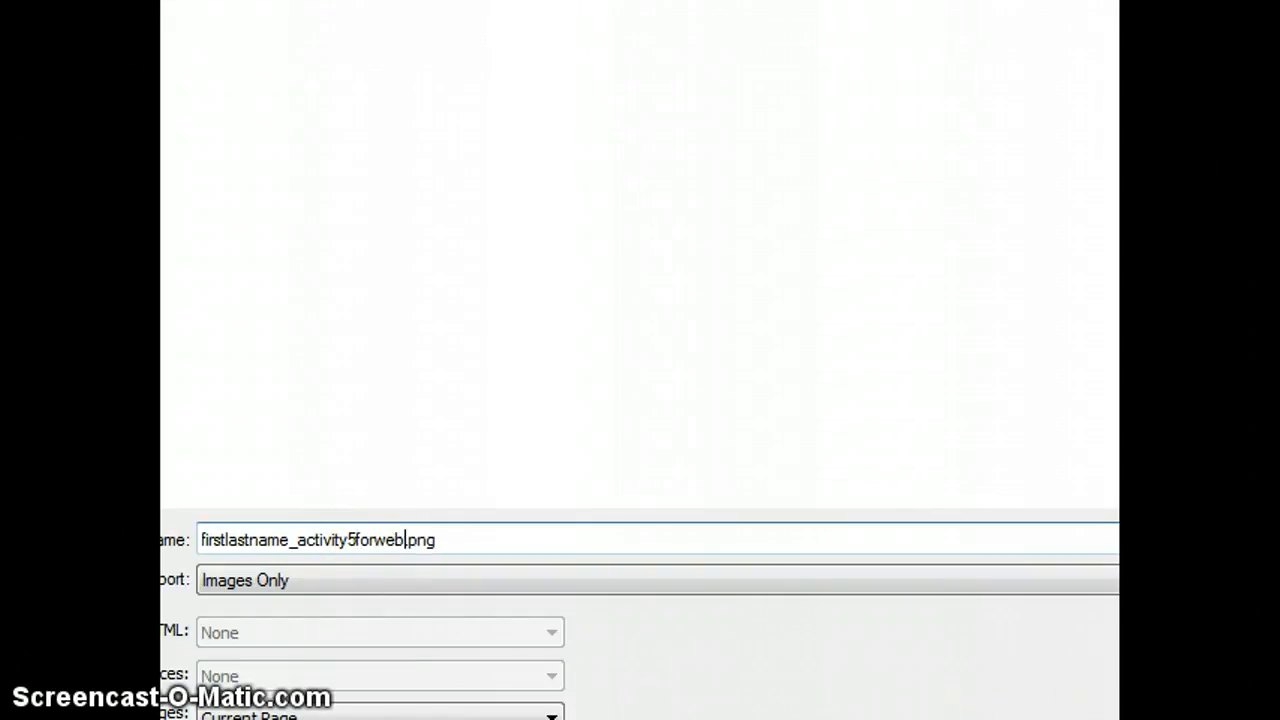
click(1035, 520)
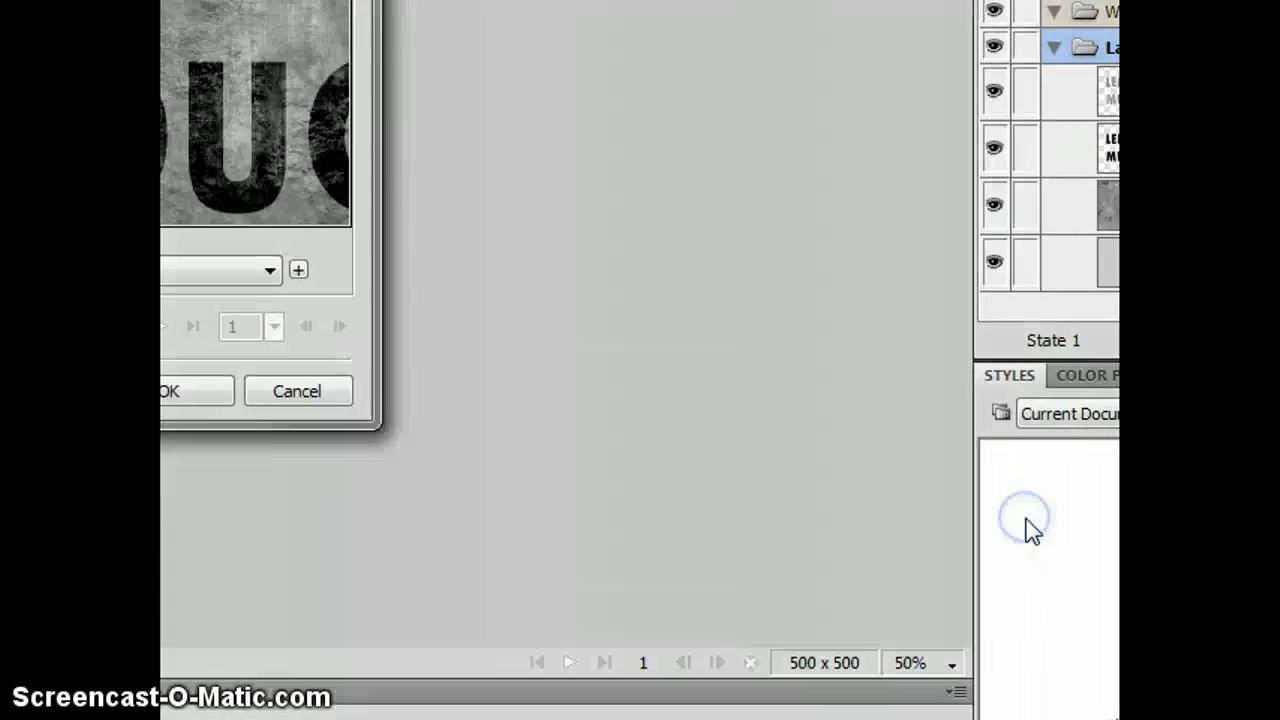